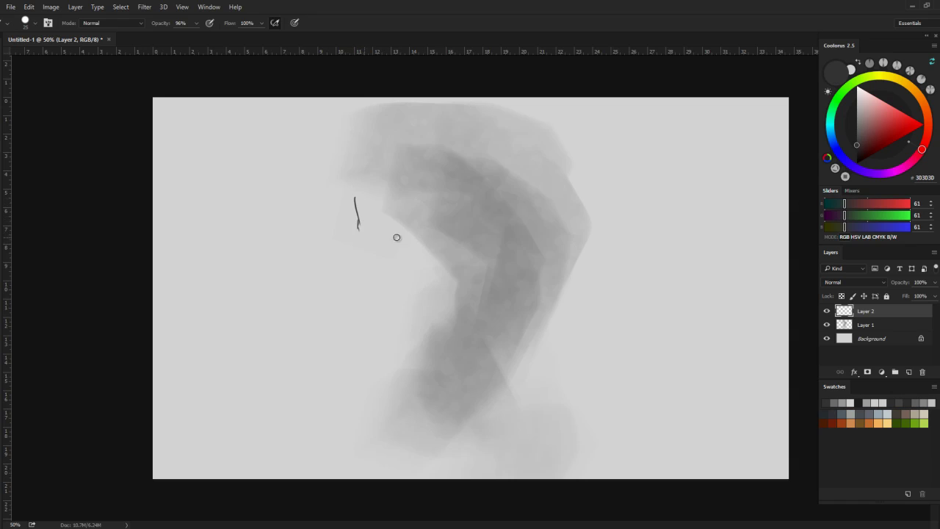
Draw the left and right jaw lines meeting at the chin, plus the eyebrows
{"action": "left_click_drag", "start_coordinate": [357, 258], "coordinate": [414, 358]}
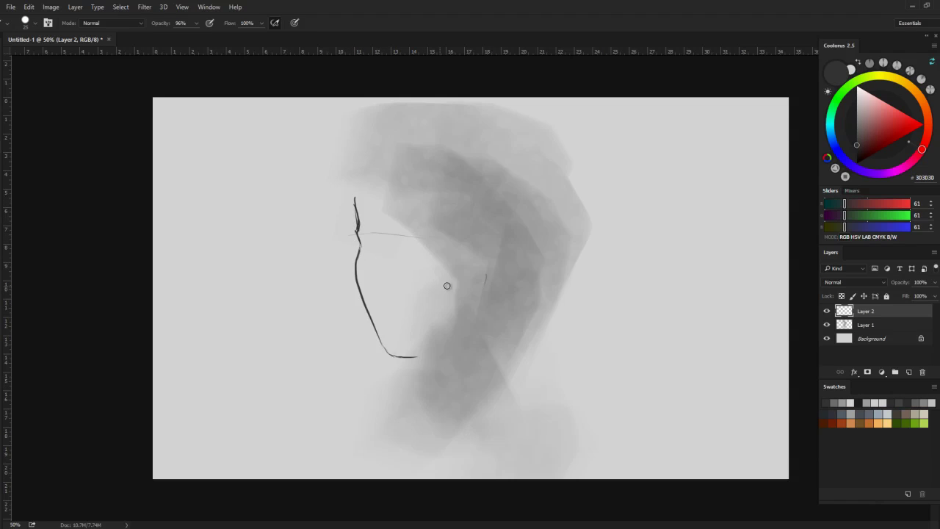
{"action": "left_click_drag", "start_coordinate": [486, 276], "coordinate": [413, 359]}
{"action": "left_click_drag", "start_coordinate": [399, 237], "coordinate": [434, 231]}
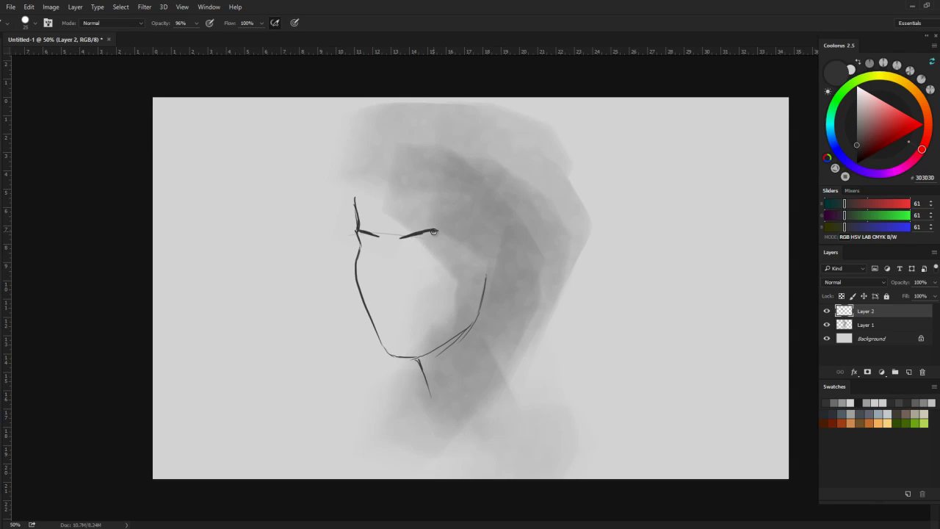
Sketch swept-back hair strokes over the head and temples, redrawing a stray line behind the ear
{"action": "mouse_move", "coordinate": [345, 210]}
{"action": "left_mouse_down"}
{"action": "mouse_move", "coordinate": [387, 183]}
{"action": "mouse_move", "coordinate": [460, 233]}
{"action": "left_mouse_up"}
{"action": "mouse_move", "coordinate": [475, 206]}
{"action": "left_mouse_down"}
{"action": "mouse_move", "coordinate": [494, 224]}
{"action": "mouse_move", "coordinate": [519, 303]}
{"action": "mouse_move", "coordinate": [516, 363]}
{"action": "left_mouse_up"}
{"action": "left_click_drag", "start_coordinate": [367, 154], "coordinate": [429, 130]}
{"action": "left_click_drag", "start_coordinate": [371, 150], "coordinate": [344, 279]}
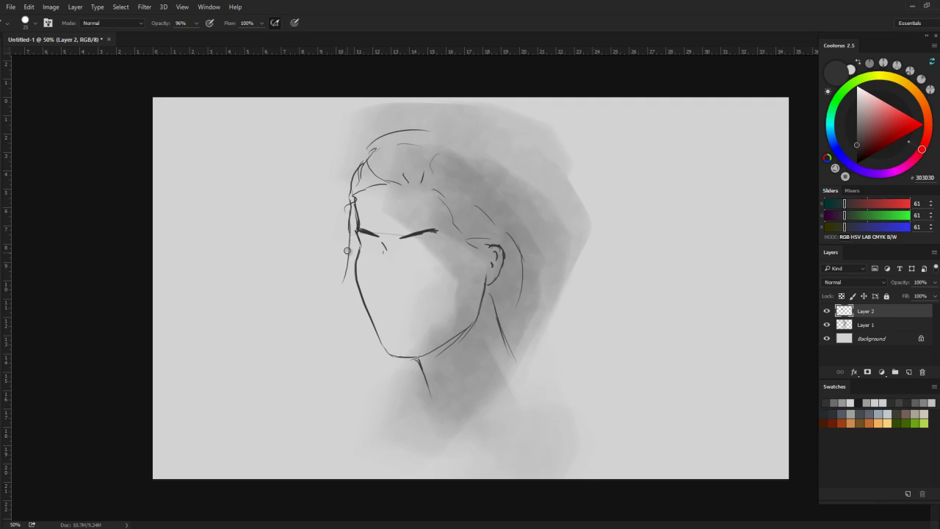
{"action": "key", "text": "ctrl+z"}
{"action": "left_click_drag", "start_coordinate": [361, 190], "coordinate": [353, 229]}
{"action": "left_click_drag", "start_coordinate": [523, 197], "coordinate": [536, 232]}
{"action": "left_click_drag", "start_coordinate": [498, 152], "coordinate": [516, 190]}
{"action": "left_click_drag", "start_coordinate": [435, 130], "coordinate": [464, 140]}
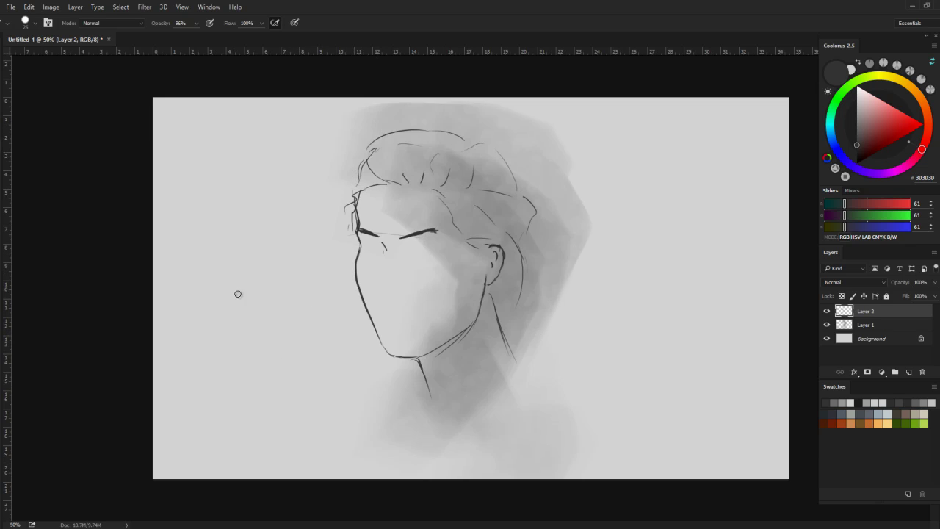
{"action": "left_click_drag", "start_coordinate": [400, 158], "coordinate": [459, 132]}
{"action": "left_click_drag", "start_coordinate": [365, 167], "coordinate": [354, 199]}
Draw the long right neck line and both curved shoulder lines
{"action": "left_click_drag", "start_coordinate": [504, 331], "coordinate": [574, 423]}
{"action": "left_click_drag", "start_coordinate": [487, 292], "coordinate": [526, 360]}
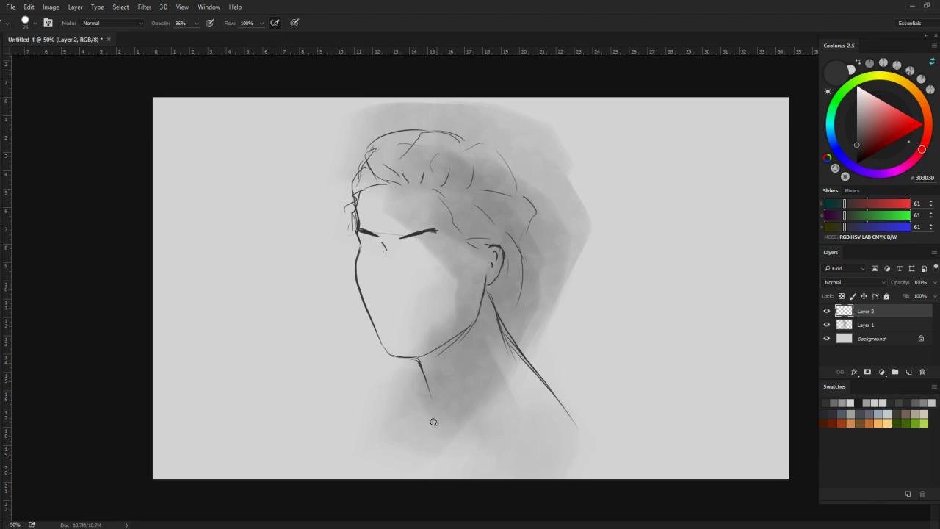
{"action": "left_click_drag", "start_coordinate": [471, 401], "coordinate": [421, 457]}
{"action": "left_click_drag", "start_coordinate": [567, 415], "coordinate": [591, 450]}
Add the nose bridge down to the nostril and the closed right eye
{"action": "left_click_drag", "start_coordinate": [383, 251], "coordinate": [383, 285]}
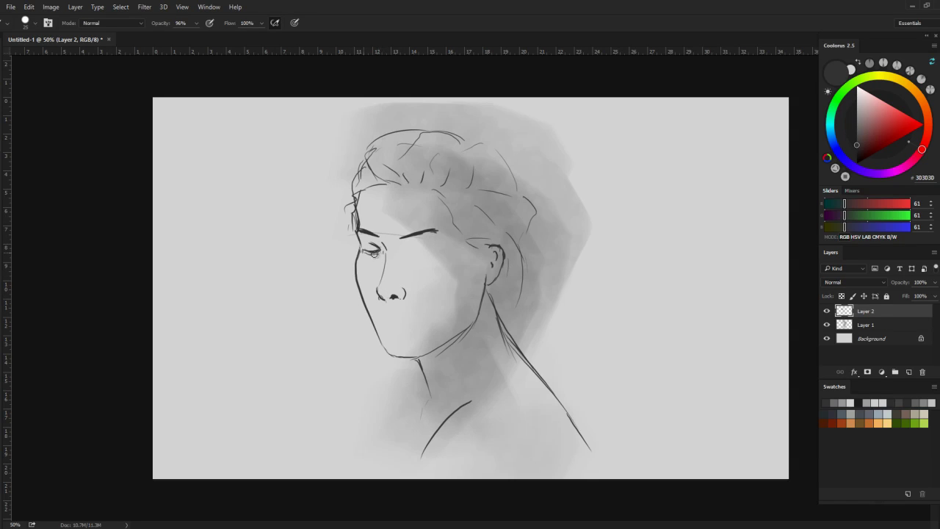
{"action": "left_click_drag", "start_coordinate": [405, 248], "coordinate": [440, 246]}
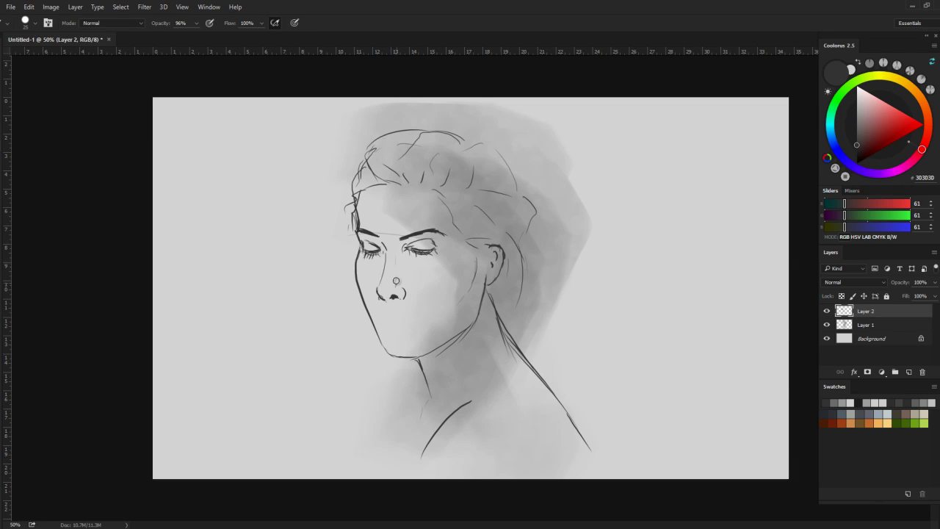
{"action": "key", "text": "ctrl+z"}
{"action": "left_click_drag", "start_coordinate": [382, 255], "coordinate": [379, 289]}
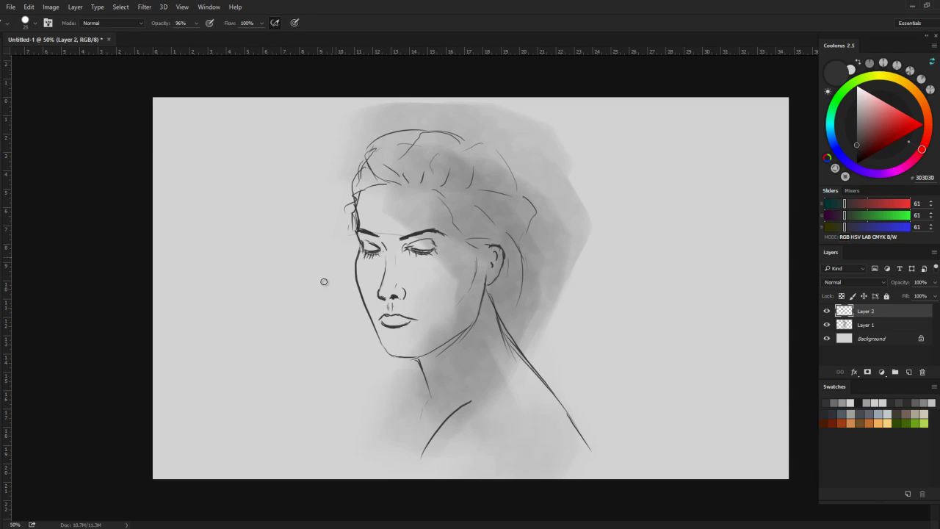
Draw the line from ear to chin and hair lines around the ear and back of head
{"action": "left_click_drag", "start_coordinate": [487, 279], "coordinate": [414, 358]}
{"action": "left_click_drag", "start_coordinate": [488, 265], "coordinate": [463, 243]}
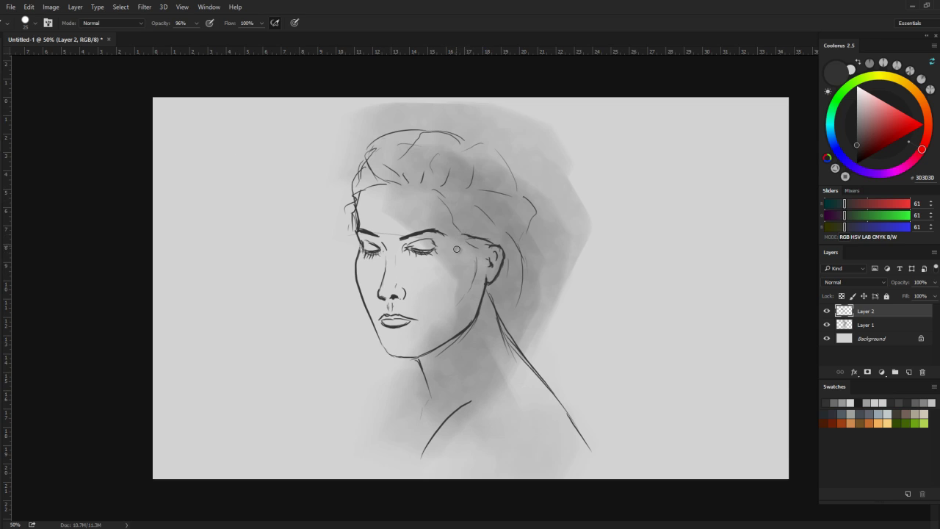
{"action": "left_click_drag", "start_coordinate": [444, 198], "coordinate": [492, 305]}
Draw collar strokes below the chin and extend the right shoulder line
{"action": "left_click_drag", "start_coordinate": [413, 360], "coordinate": [392, 449]}
{"action": "left_click_drag", "start_coordinate": [400, 367], "coordinate": [395, 461]}
{"action": "left_click_drag", "start_coordinate": [423, 414], "coordinate": [402, 456]}
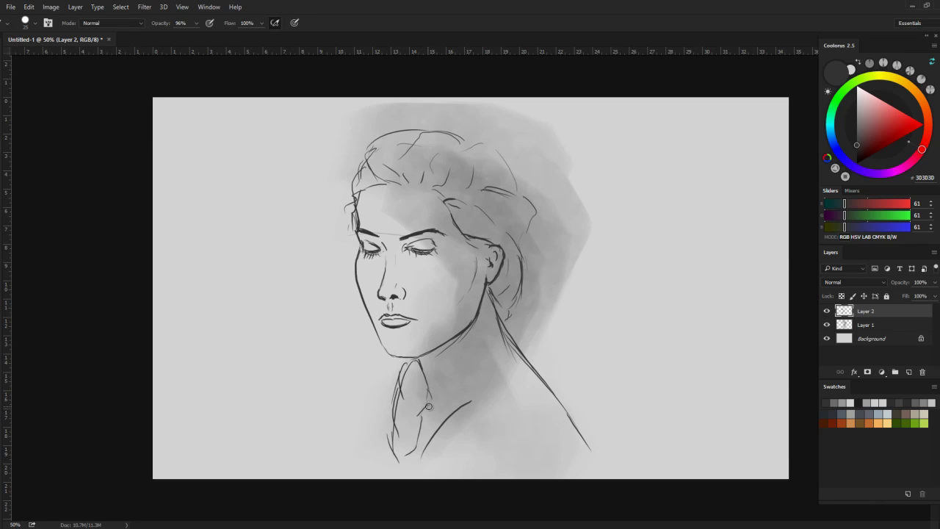
{"action": "left_click_drag", "start_coordinate": [580, 424], "coordinate": [582, 464]}
{"action": "left_click_drag", "start_coordinate": [423, 365], "coordinate": [433, 397]}
Erase stray marks and the old bottom chin line, then redraw the jaw toward the neck
{"action": "key", "text": "e"}
{"action": "left_click_drag", "start_coordinate": [410, 354], "coordinate": [421, 356]}
{"action": "key", "text": "b"}
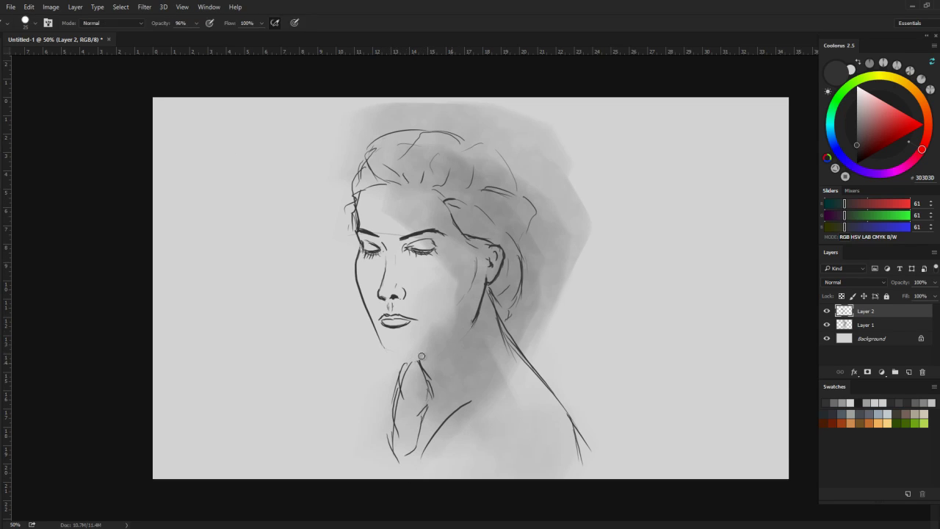
{"action": "key", "text": "e"}
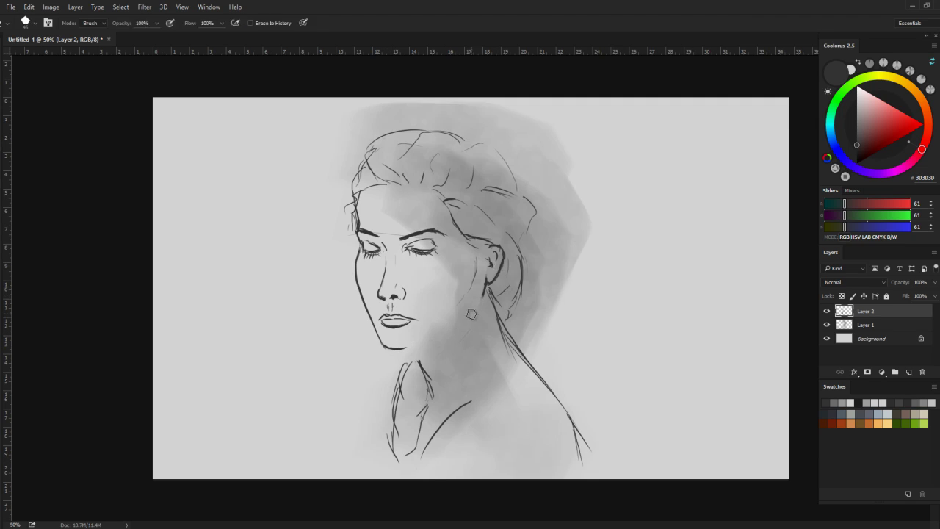
{"action": "key", "text": "b"}
{"action": "key", "text": "e"}
{"action": "left_click_drag", "start_coordinate": [408, 348], "coordinate": [383, 346]}
{"action": "key", "text": "b"}
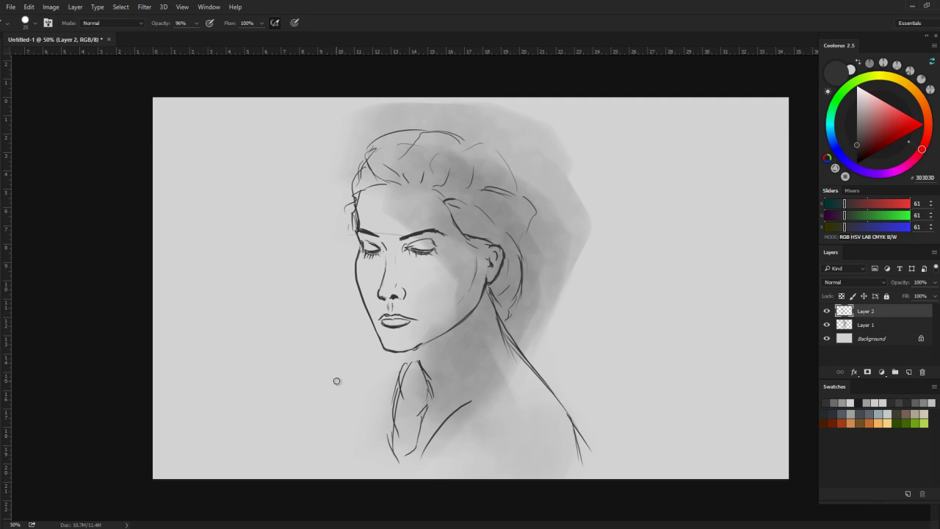
{"action": "left_click_drag", "start_coordinate": [469, 336], "coordinate": [400, 352]}
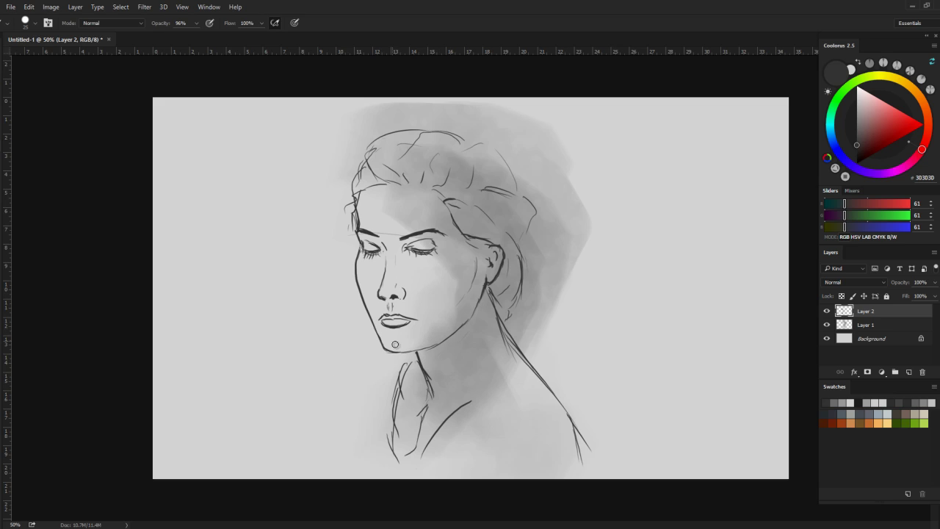
On a new layer under the sketch, block in grey skin and dark grey hair
{"action": "key", "text": "e"}
{"action": "key", "text": "b"}
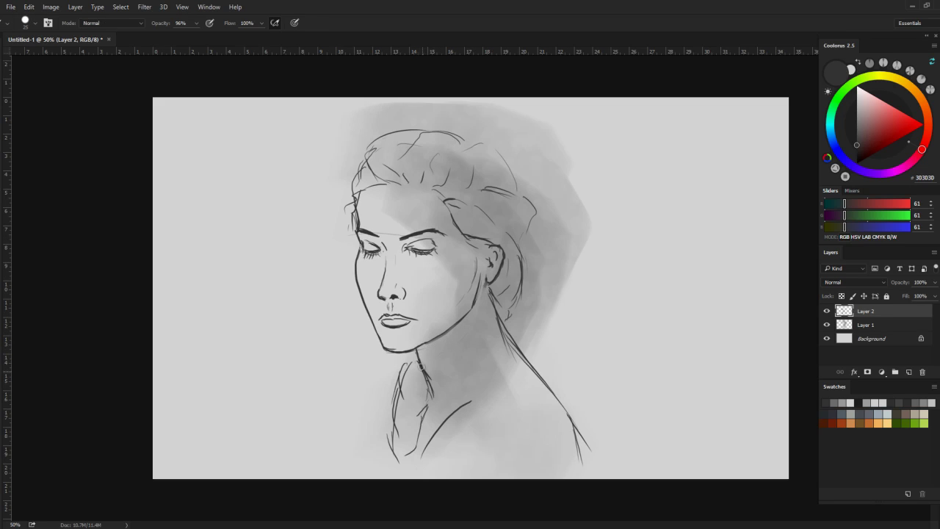
{"action": "left_click", "coordinate": [908, 371], "text": "ctrl"}
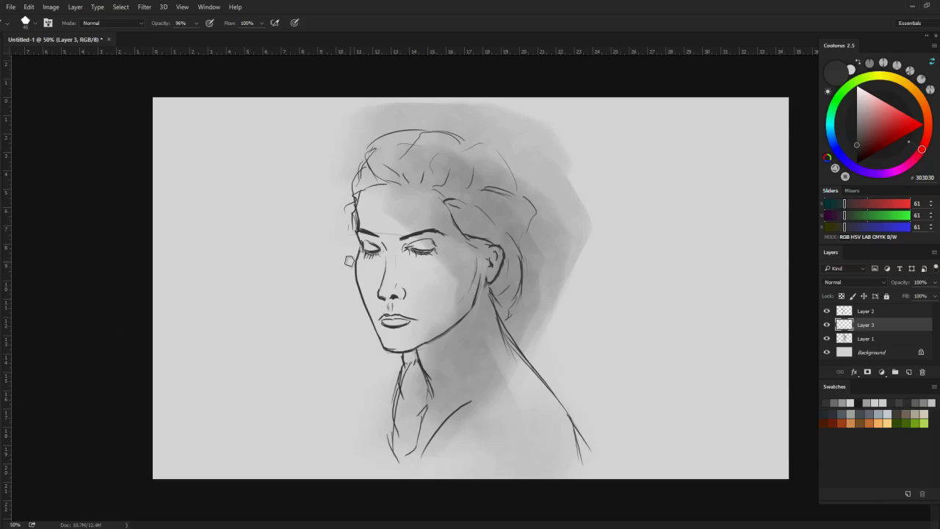
{"action": "left_click_drag", "start_coordinate": [366, 202], "coordinate": [359, 244]}
{"action": "mouse_move", "coordinate": [183, 135]}
{"action": "left_mouse_down"}
{"action": "mouse_move", "coordinate": [262, 188]}
{"action": "mouse_move", "coordinate": [210, 472]}
{"action": "mouse_move", "coordinate": [262, 462]}
{"action": "left_mouse_up"}
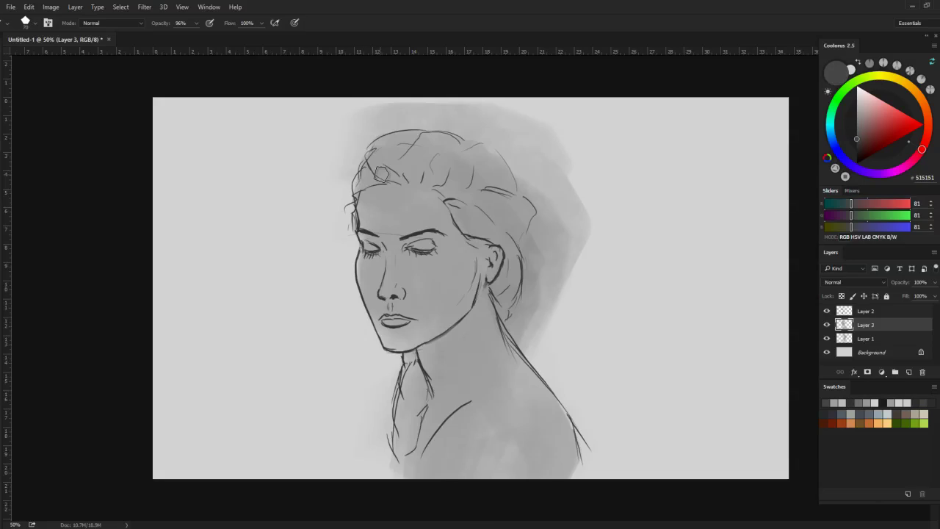
{"action": "mouse_move", "coordinate": [209, 103]}
{"action": "left_mouse_down"}
{"action": "mouse_move", "coordinate": [320, 71]}
{"action": "mouse_move", "coordinate": [220, 102]}
{"action": "mouse_move", "coordinate": [397, 176]}
{"action": "left_mouse_up"}
{"action": "mouse_move", "coordinate": [308, 51]}
{"action": "left_mouse_down"}
{"action": "mouse_move", "coordinate": [382, 191]}
{"action": "mouse_move", "coordinate": [263, 405]}
{"action": "left_mouse_up"}
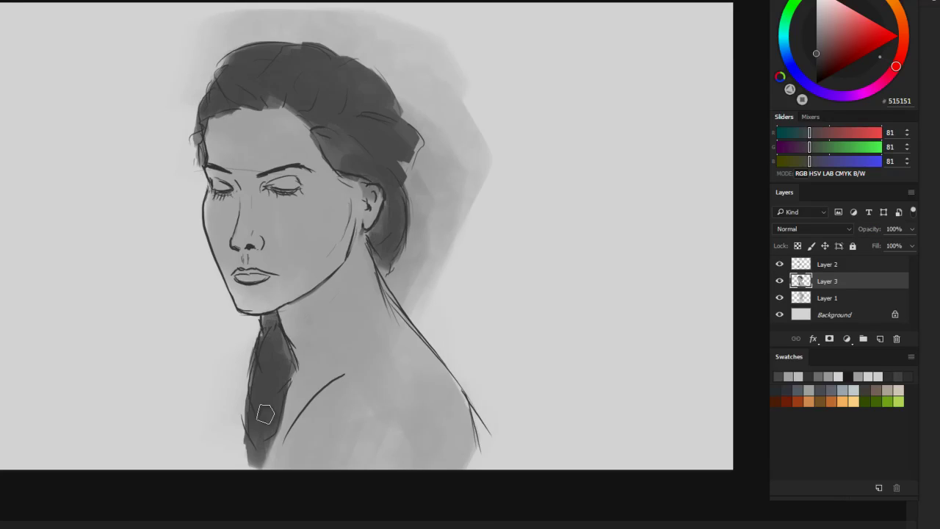
Choose a lighter skin grey and settle on a mid grey for shading
{"action": "left_click", "coordinate": [434, 448], "text": "alt"}
{"action": "left_click", "coordinate": [858, 117]}
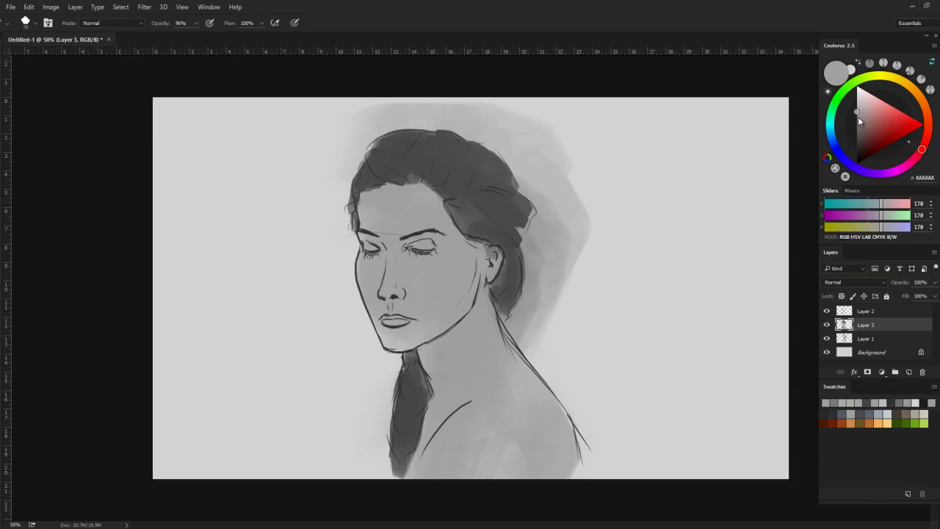
{"action": "left_click", "coordinate": [449, 260]}
{"action": "left_click", "coordinate": [471, 260]}
{"action": "left_click", "coordinate": [482, 279]}
{"action": "left_click", "coordinate": [469, 301]}
{"action": "double_click", "coordinate": [442, 290]}
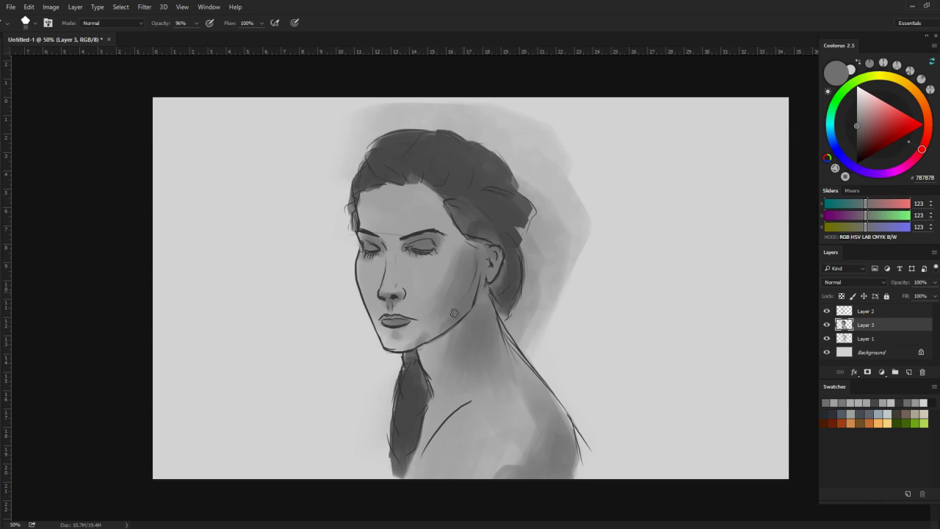
With a smaller brush, pick pale, darker and light greys for nose, cheek shadow and shoulder
{"action": "key", "text": "bracketleft"}
{"action": "key", "text": "bracketleft"}
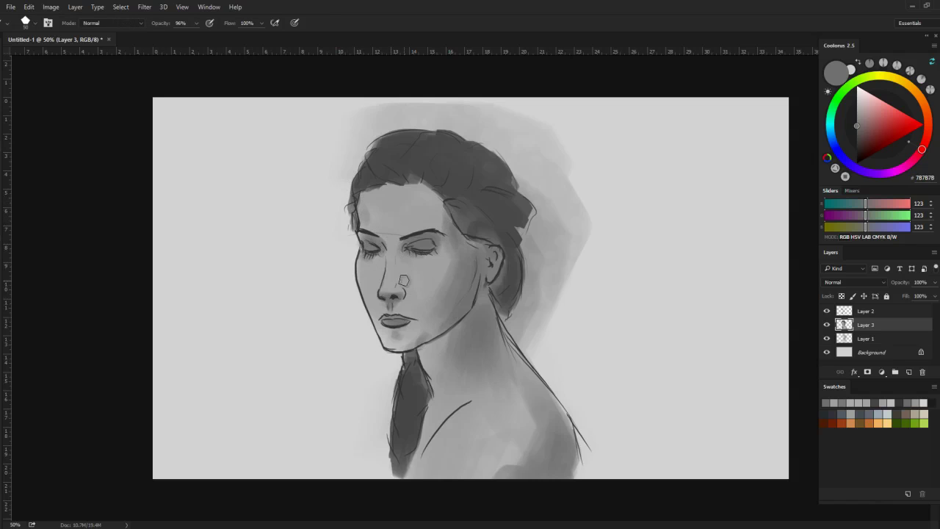
{"action": "left_click_drag", "start_coordinate": [854, 108], "coordinate": [856, 102]}
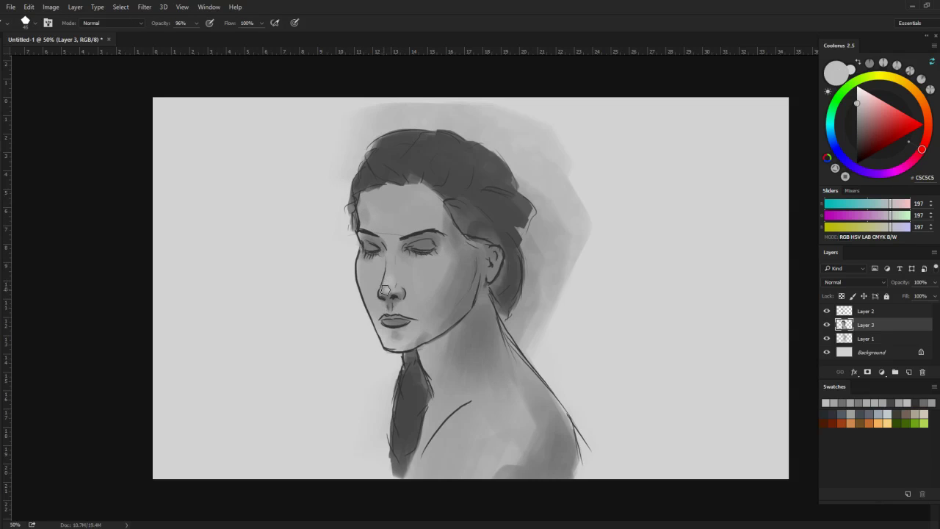
{"action": "left_click", "coordinate": [367, 303], "text": "alt"}
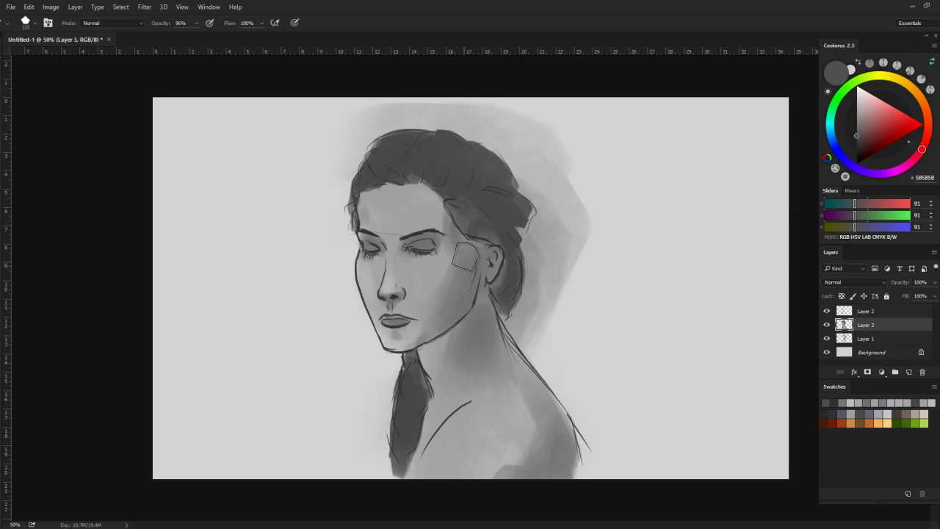
{"action": "left_click", "coordinate": [441, 262], "text": "alt"}
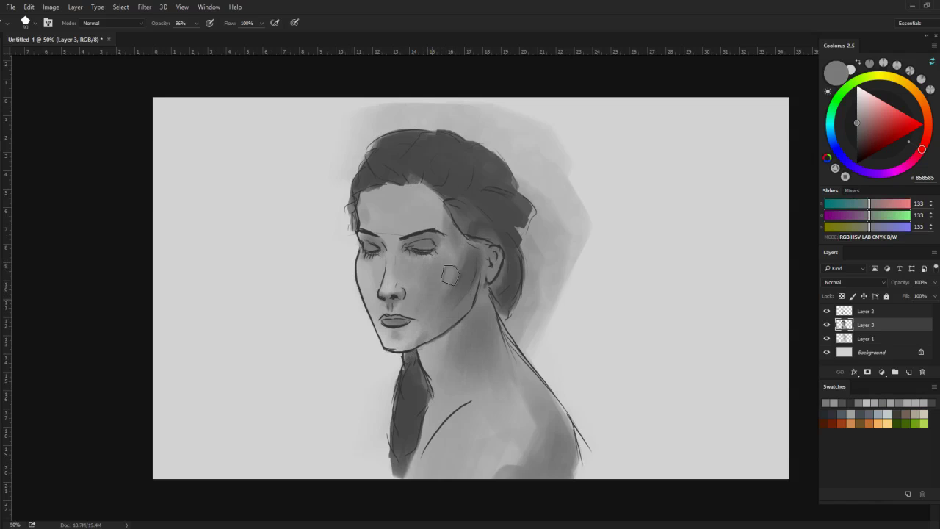
{"action": "left_click", "coordinate": [500, 360], "text": "alt"}
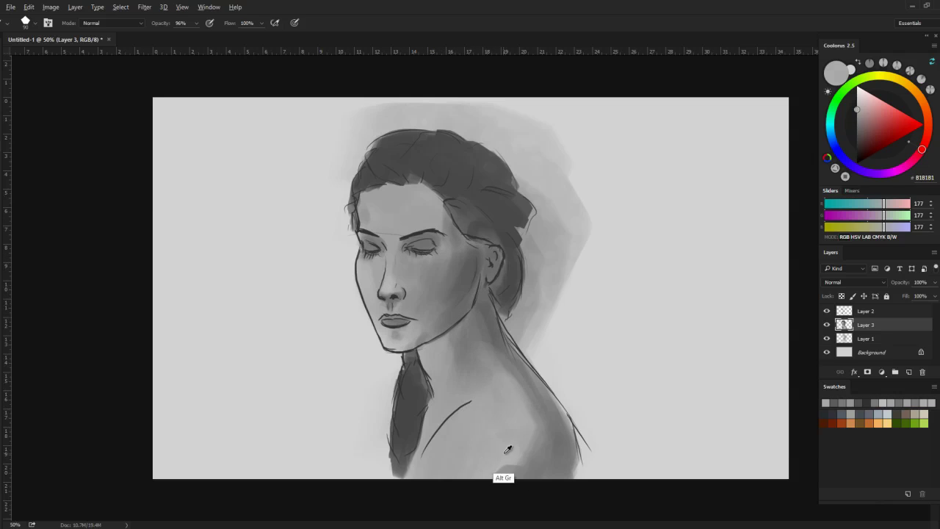
On a new top layer, darken the eyelid shading and the cheek and jaw
{"action": "key", "text": "ctrl+shift+alt+n"}
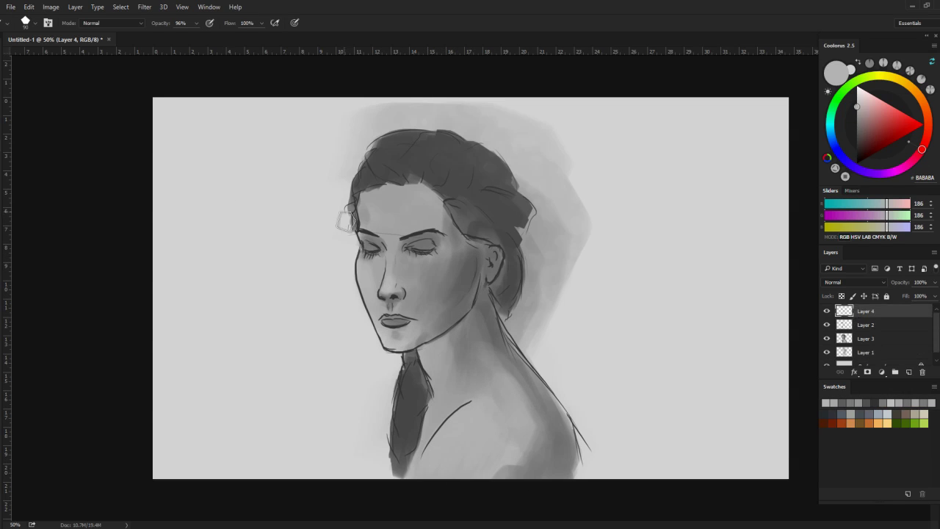
{"action": "left_click", "coordinate": [417, 250], "text": "alt"}
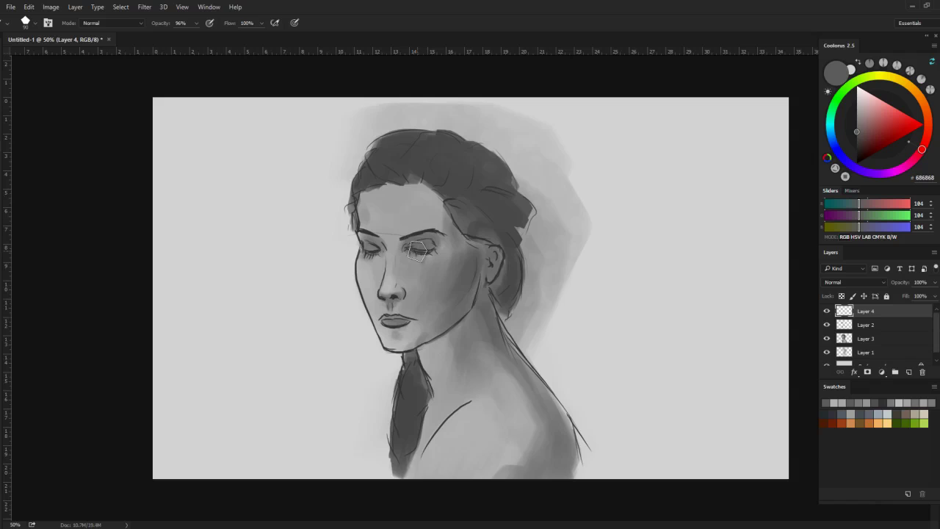
{"action": "left_click", "coordinate": [375, 246], "text": "alt"}
{"action": "mouse_move", "coordinate": [410, 243]}
{"action": "left_mouse_down"}
{"action": "mouse_move", "coordinate": [431, 247]}
{"action": "mouse_move", "coordinate": [370, 248]}
{"action": "left_mouse_up"}
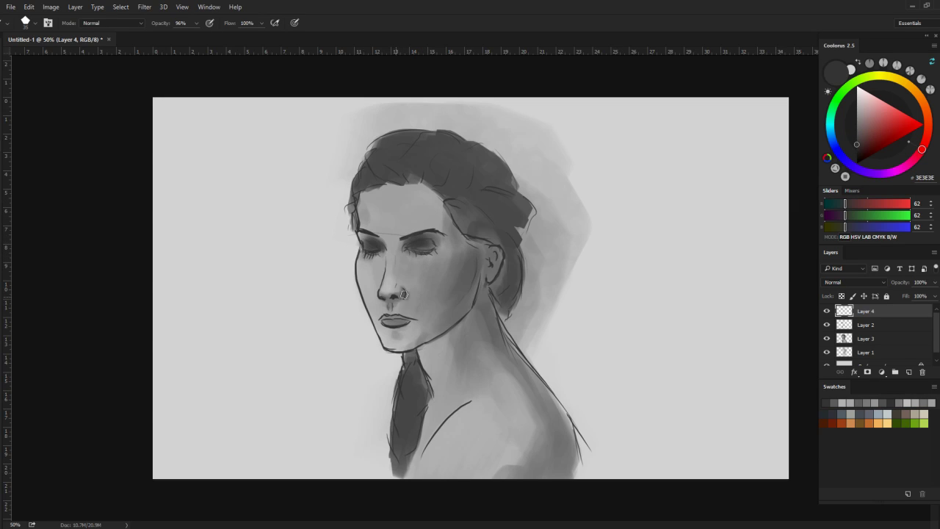
{"action": "mouse_move", "coordinate": [469, 250]}
{"action": "left_mouse_down"}
{"action": "mouse_move", "coordinate": [440, 318]}
{"action": "mouse_move", "coordinate": [469, 294]}
{"action": "left_mouse_up"}
Sample a range of greys from the cheek, nose and lips for shading
{"action": "left_click", "coordinate": [494, 269], "text": "alt"}
{"action": "left_click", "coordinate": [465, 312], "text": "alt"}
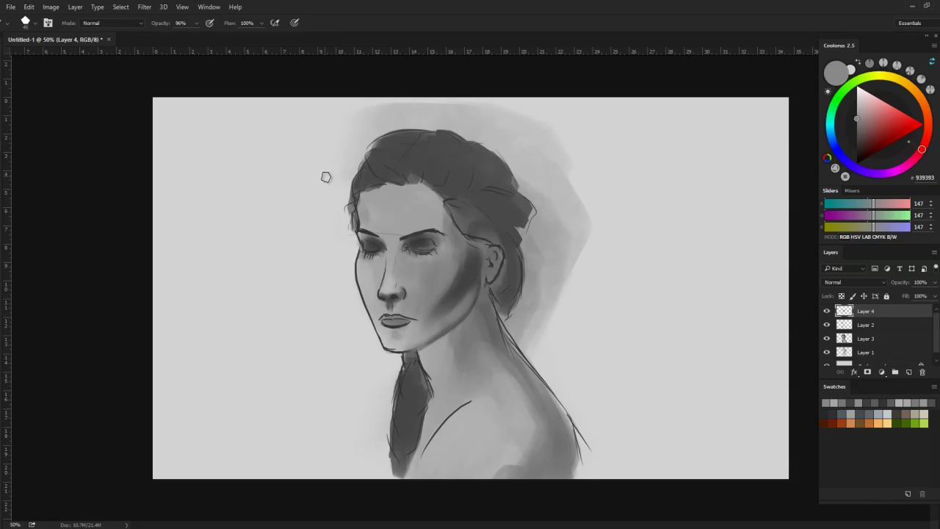
{"action": "left_click", "coordinate": [395, 281], "text": "alt"}
{"action": "left_click", "coordinate": [371, 261], "text": "alt"}
{"action": "left_click", "coordinate": [372, 293], "text": "alt"}
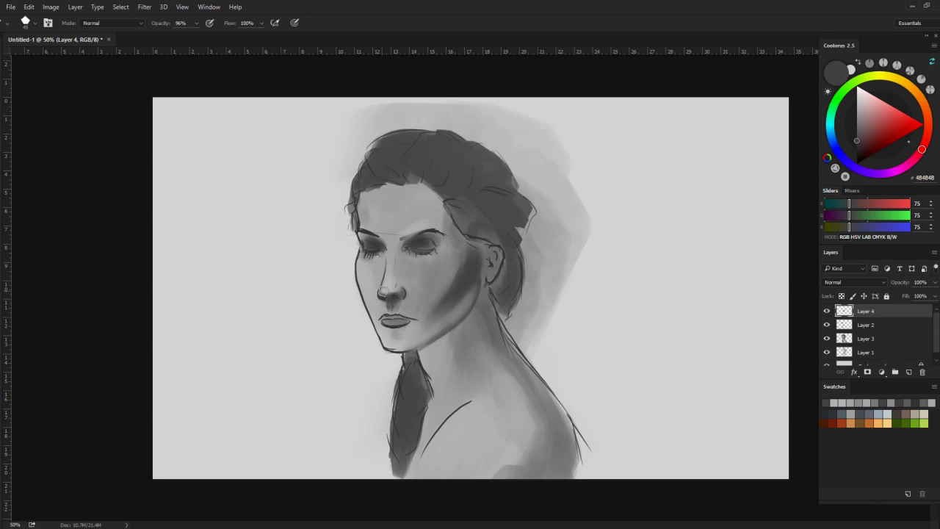
{"action": "left_click", "coordinate": [396, 292], "text": "alt"}
{"action": "left_click", "coordinate": [382, 287], "text": "alt"}
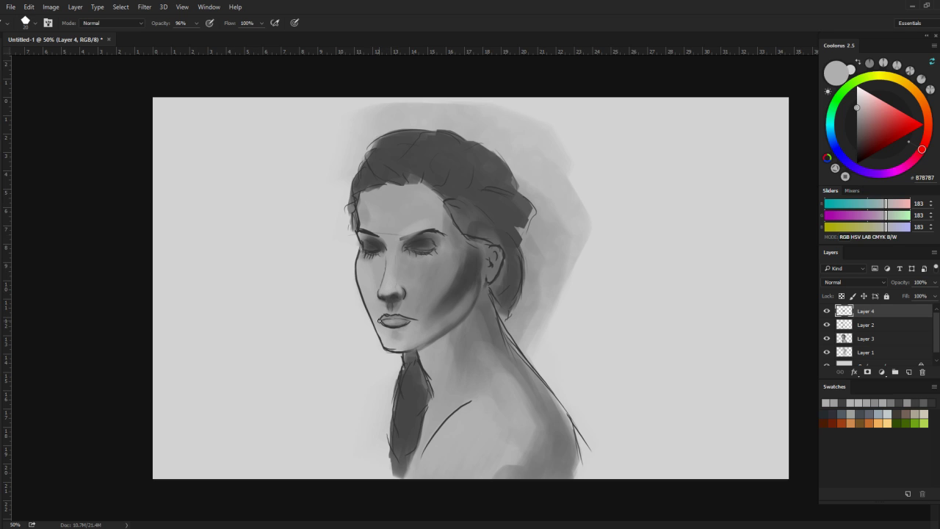
{"action": "left_click", "coordinate": [378, 321], "text": "alt"}
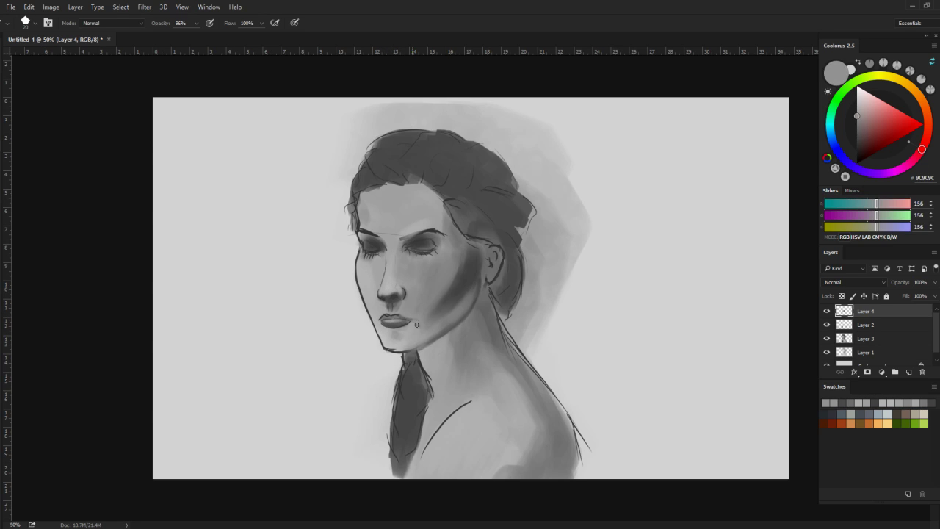
{"action": "left_click", "coordinate": [380, 317], "text": "alt"}
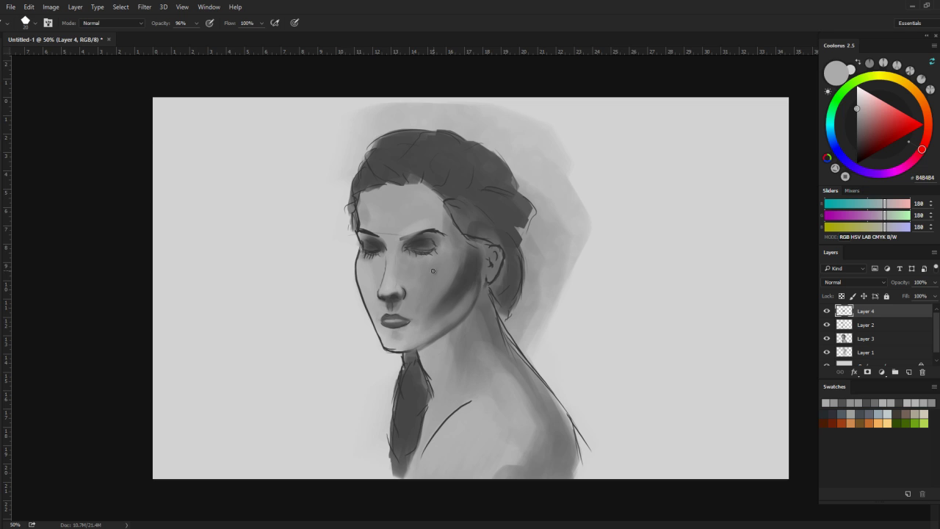
Sample cheek and chin greys, then paint a dark shadow stroke down the side of the neck
{"action": "right_click", "coordinate": [357, 276]}
{"action": "left_click", "coordinate": [349, 289]}
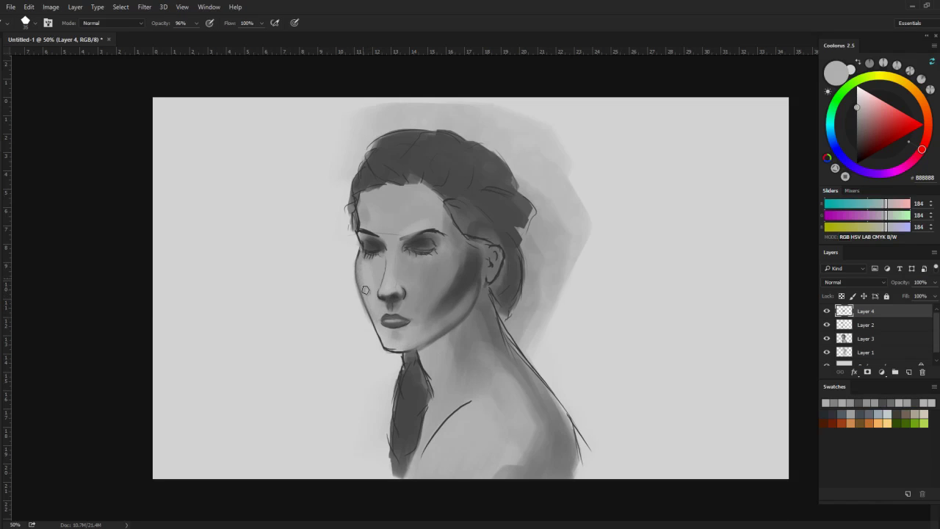
{"action": "left_click", "coordinate": [347, 303], "text": "alt"}
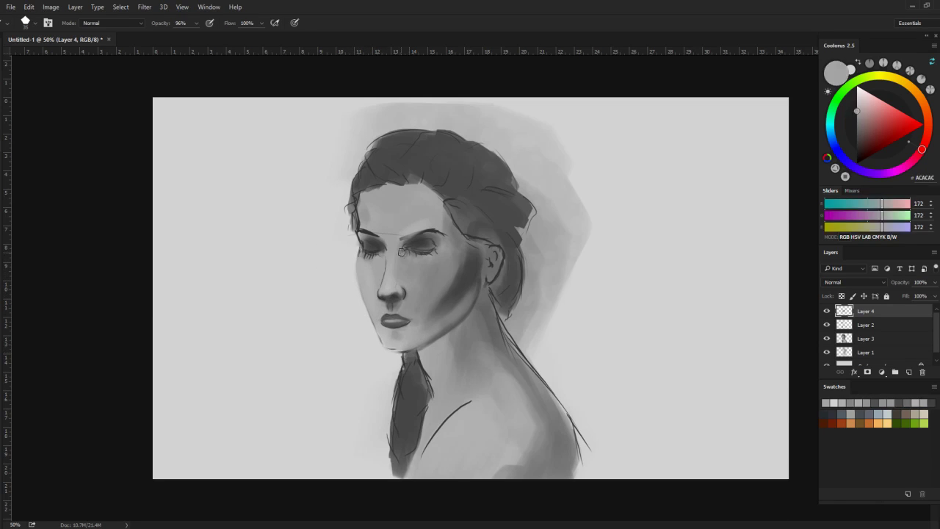
{"action": "left_click", "coordinate": [381, 328], "text": "alt"}
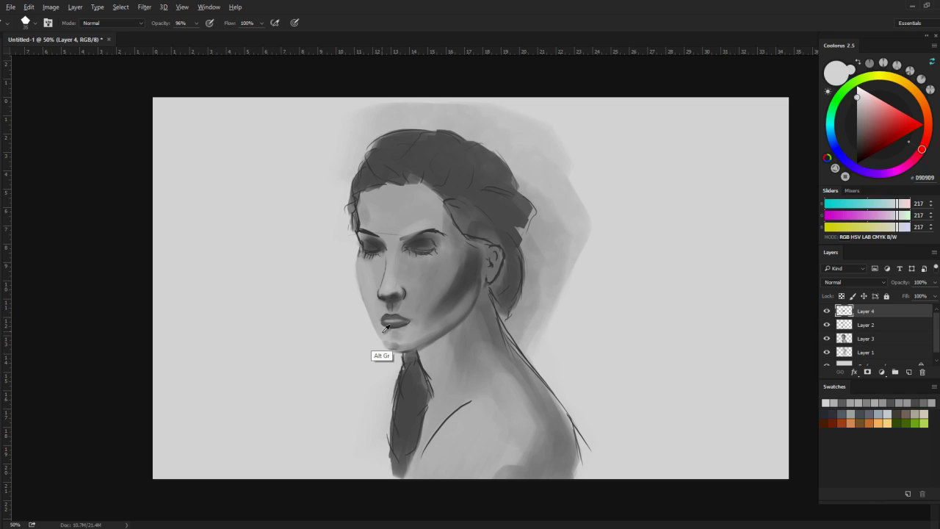
{"action": "left_click", "coordinate": [390, 300], "text": "alt"}
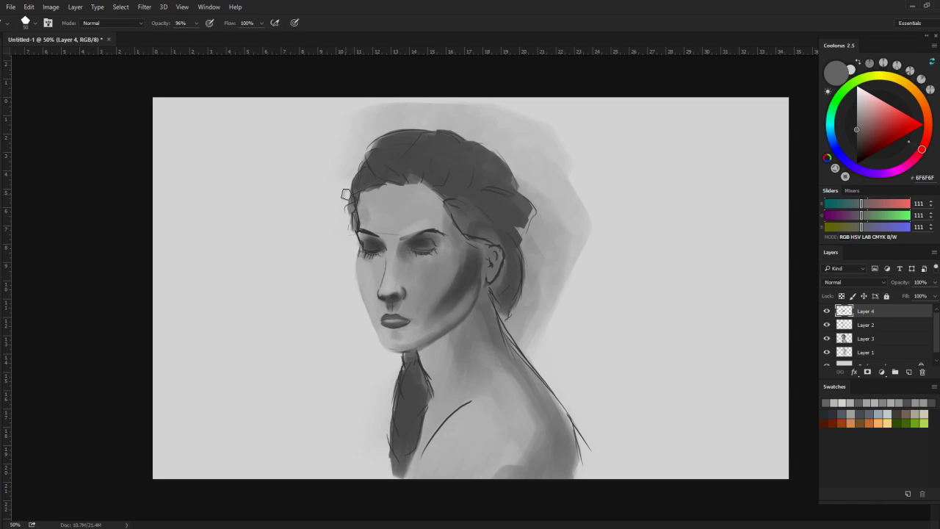
{"action": "left_click", "coordinate": [440, 352], "text": "alt"}
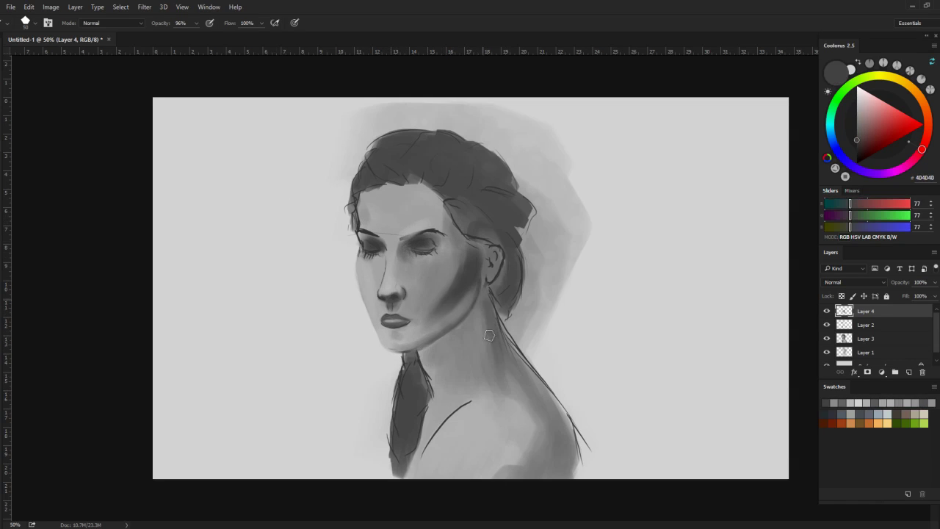
{"action": "left_click_drag", "start_coordinate": [458, 334], "coordinate": [469, 370]}
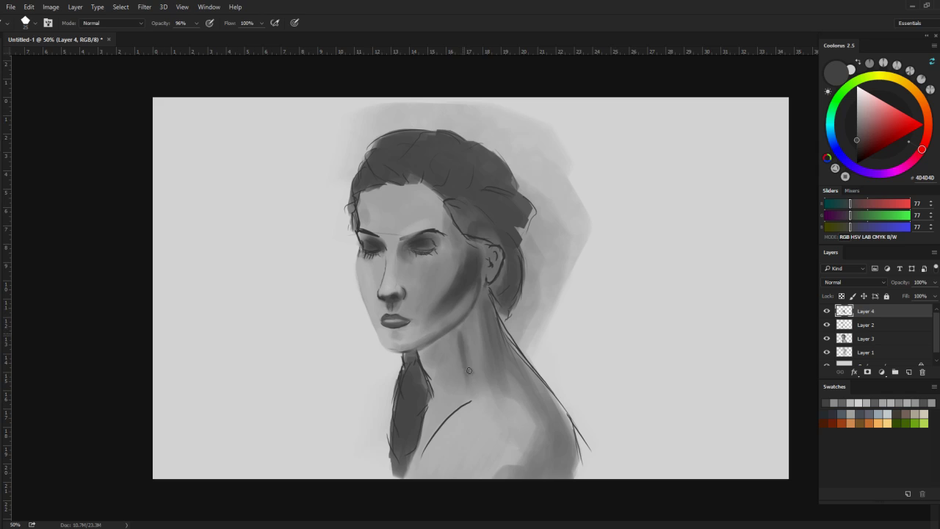
Sample mid, light and dark greys from the neck, chin, cheek and hair
{"action": "left_click", "coordinate": [466, 318], "text": "alt"}
{"action": "left_click", "coordinate": [389, 335], "text": "alt"}
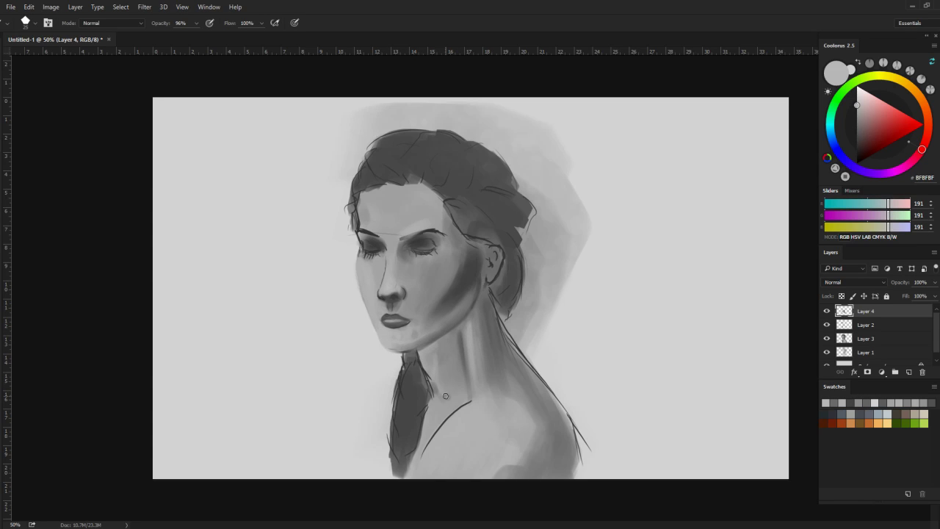
{"action": "left_click", "coordinate": [408, 371], "text": "alt"}
{"action": "left_click", "coordinate": [417, 282], "text": "alt"}
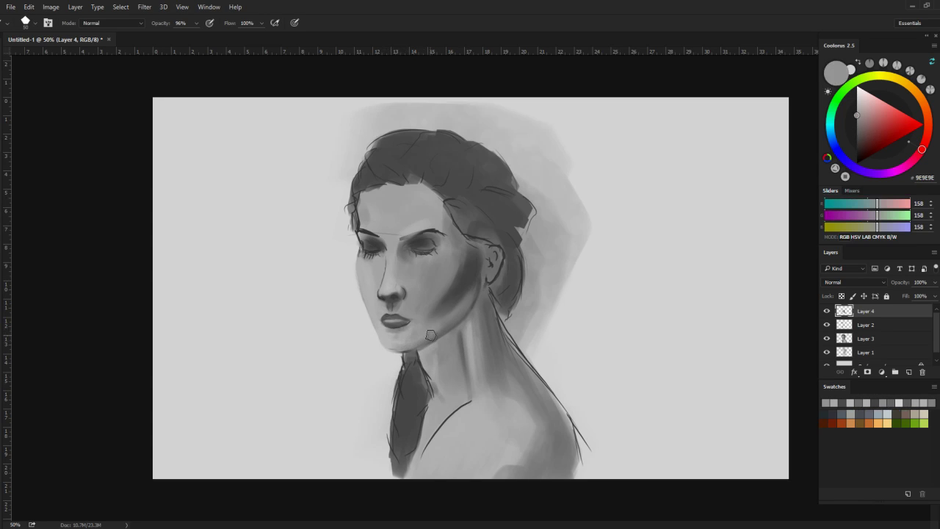
{"action": "left_click", "coordinate": [431, 149], "text": "alt"}
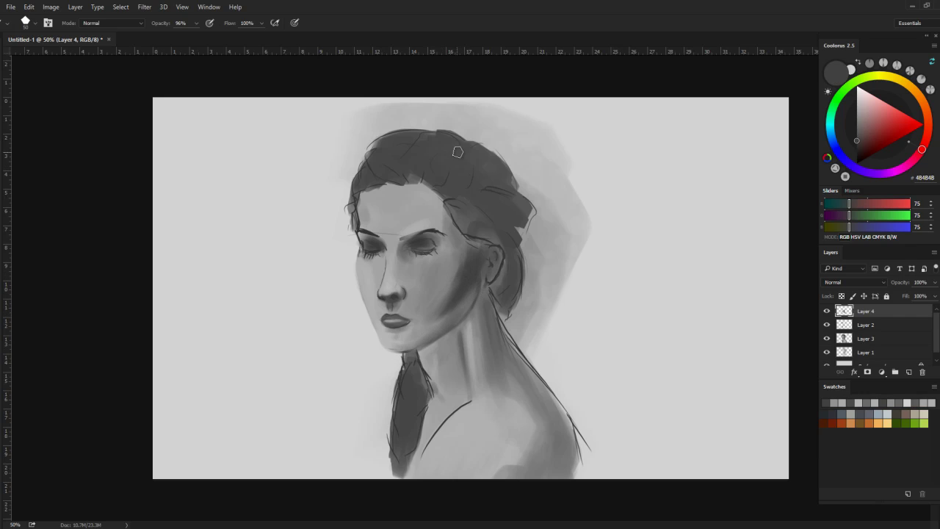
{"action": "left_click", "coordinate": [463, 248], "text": "alt"}
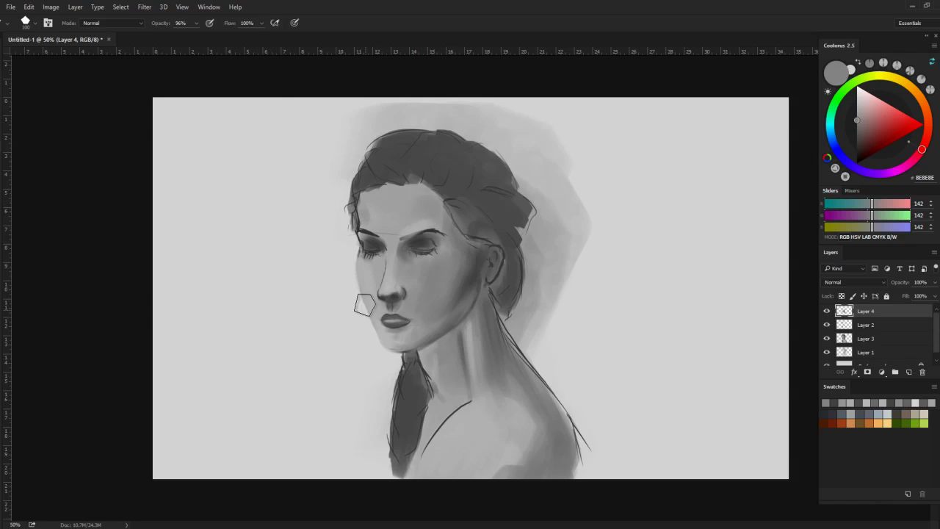
{"action": "left_click", "coordinate": [373, 269], "text": "alt"}
Shrink to a finer brush tip and sample greys around the nose and eye
{"action": "key", "text": "bracketleft"}
{"action": "key", "text": "bracketleft"}
{"action": "key", "text": "bracketleft"}
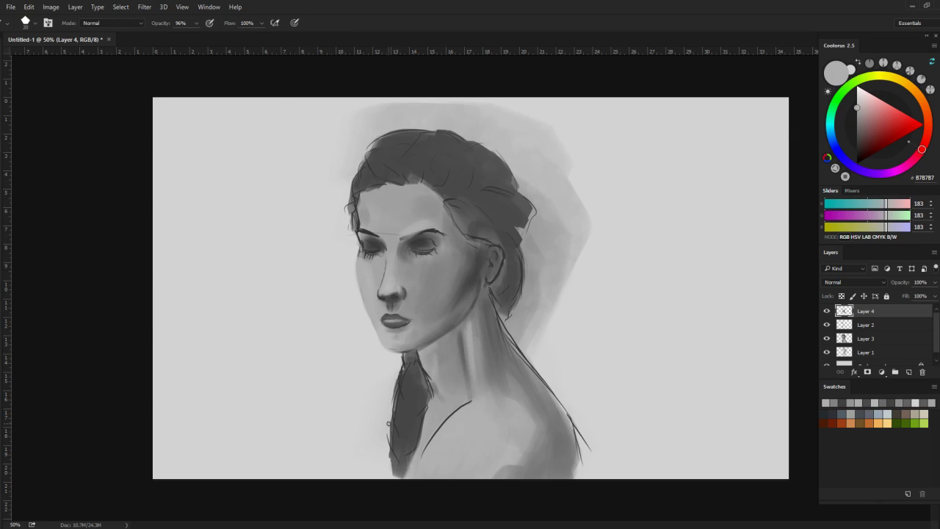
{"action": "left_click", "coordinate": [380, 330], "text": "alt"}
{"action": "key", "text": "bracketleft"}
{"action": "key", "text": "bracketleft"}
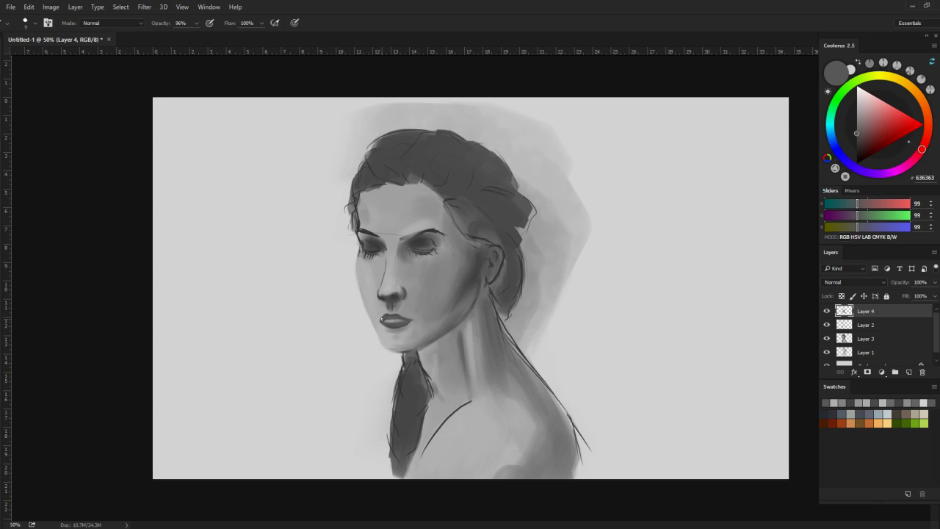
{"action": "left_click", "coordinate": [377, 319], "text": "alt"}
{"action": "left_click", "coordinate": [373, 281], "text": "alt"}
{"action": "key", "text": "bracketright"}
{"action": "key", "text": "bracketright"}
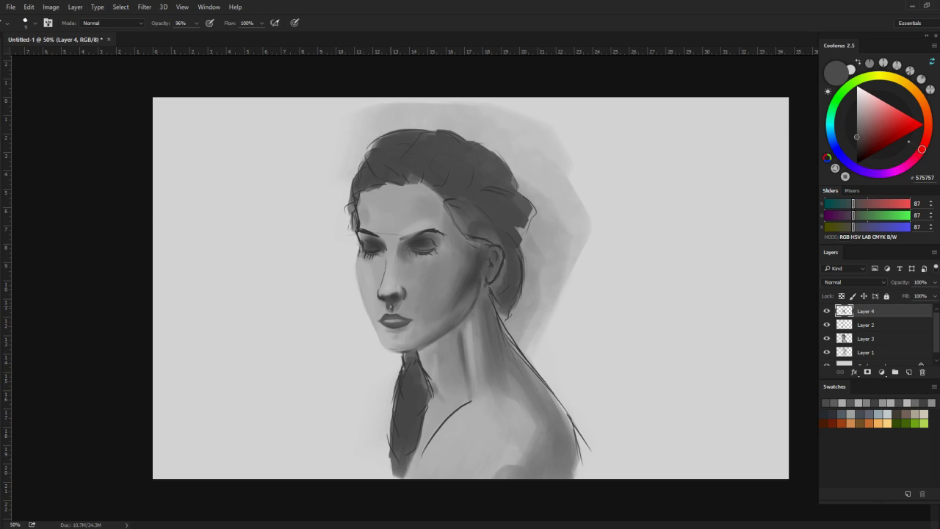
{"action": "left_click", "coordinate": [398, 306], "text": "alt"}
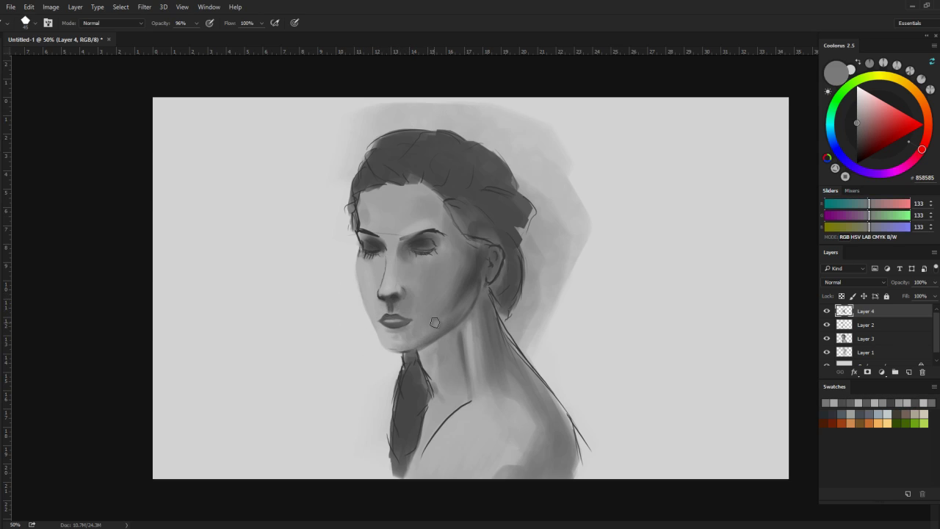
{"action": "left_click", "coordinate": [409, 242], "text": "alt"}
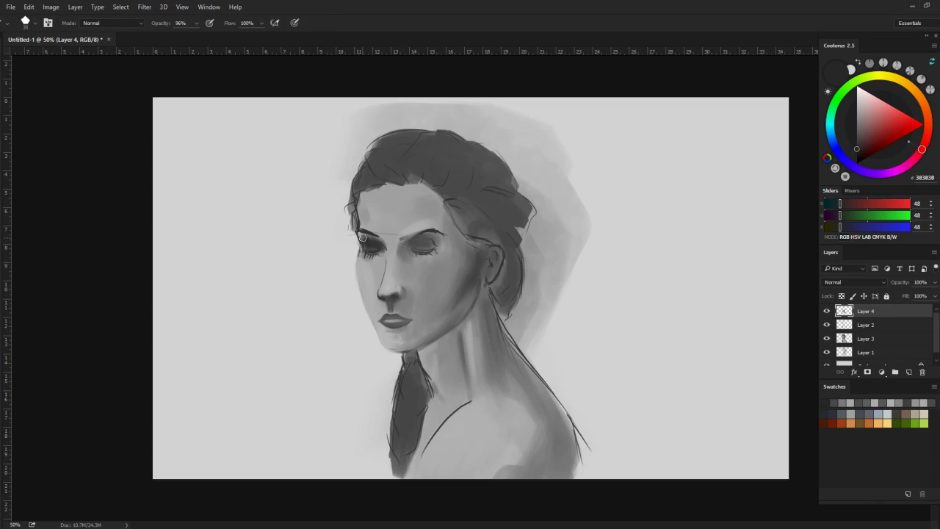
Darken the right eye socket, resample dark eye greys, then pick a lighter skin grey
{"action": "mouse_move", "coordinate": [409, 243]}
{"action": "left_mouse_down"}
{"action": "mouse_move", "coordinate": [439, 247]}
{"action": "mouse_move", "coordinate": [437, 256]}
{"action": "left_mouse_up"}
{"action": "left_click", "coordinate": [391, 246], "text": "alt"}
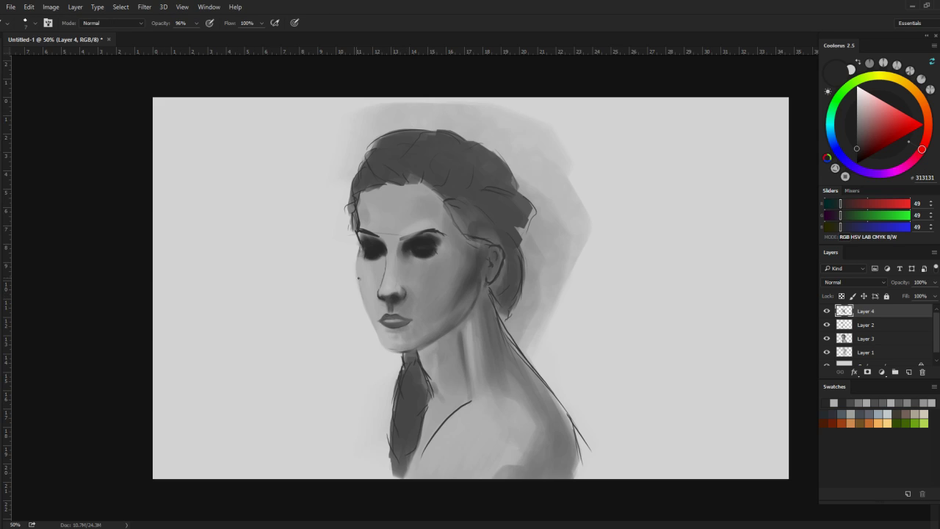
{"action": "left_click", "coordinate": [441, 233], "text": "alt"}
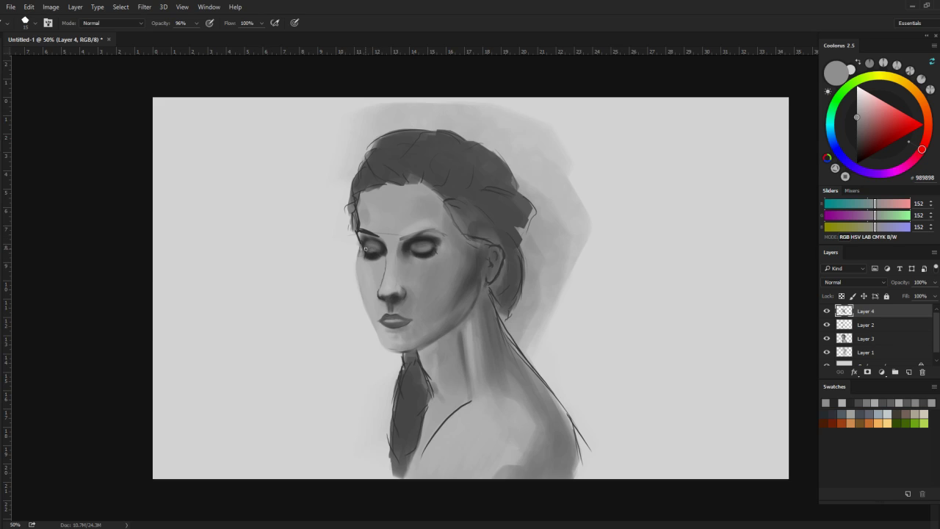
{"action": "left_click", "coordinate": [370, 249], "text": "alt"}
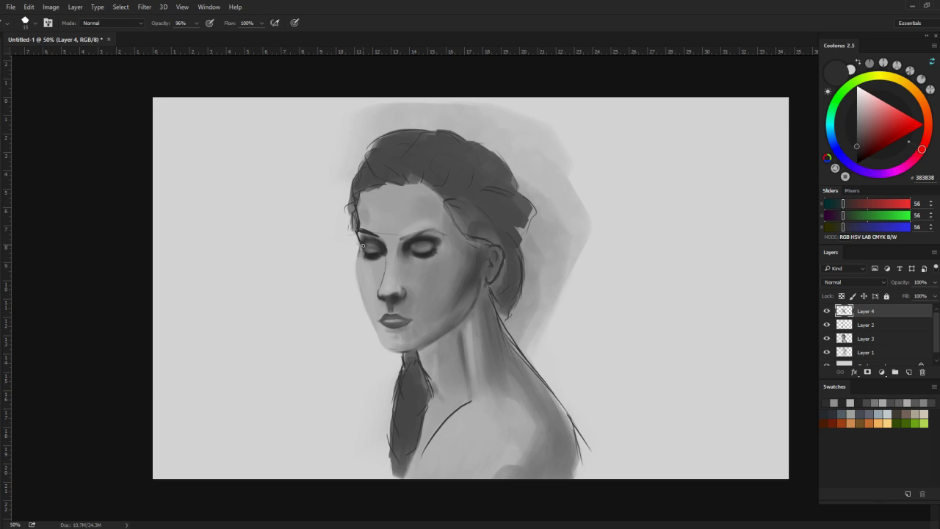
{"action": "left_click", "coordinate": [362, 245], "text": "alt"}
{"action": "left_click", "coordinate": [404, 291], "text": "alt"}
{"action": "left_click", "coordinate": [436, 235], "text": "alt"}
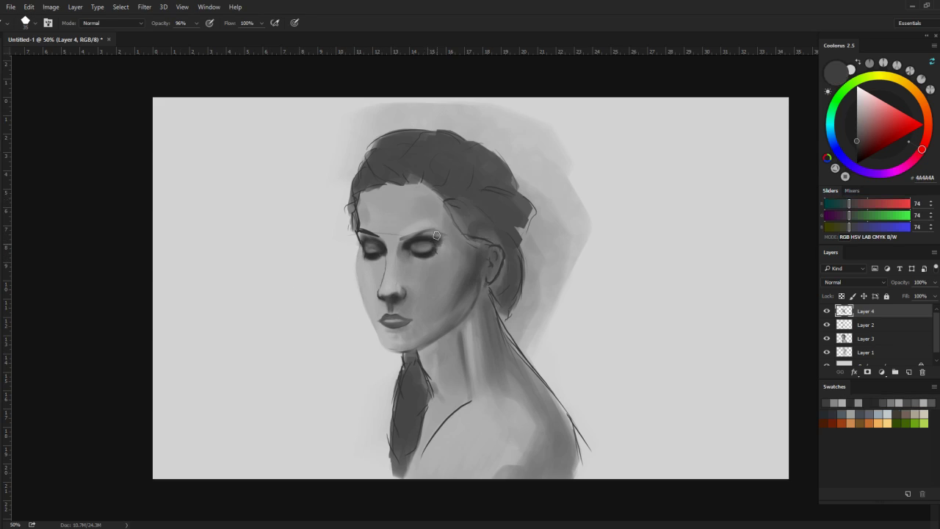
{"action": "left_click", "coordinate": [379, 241], "text": "alt"}
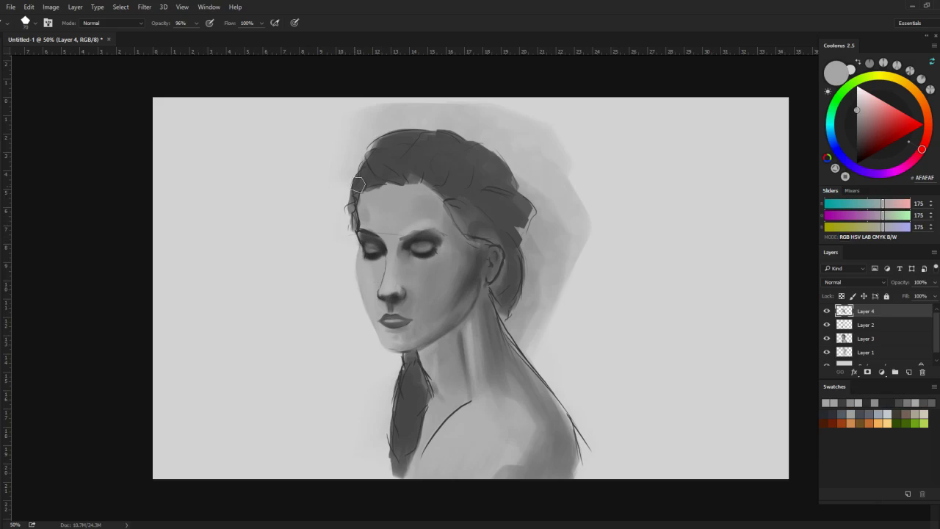
{"action": "left_click", "coordinate": [385, 200], "text": "alt"}
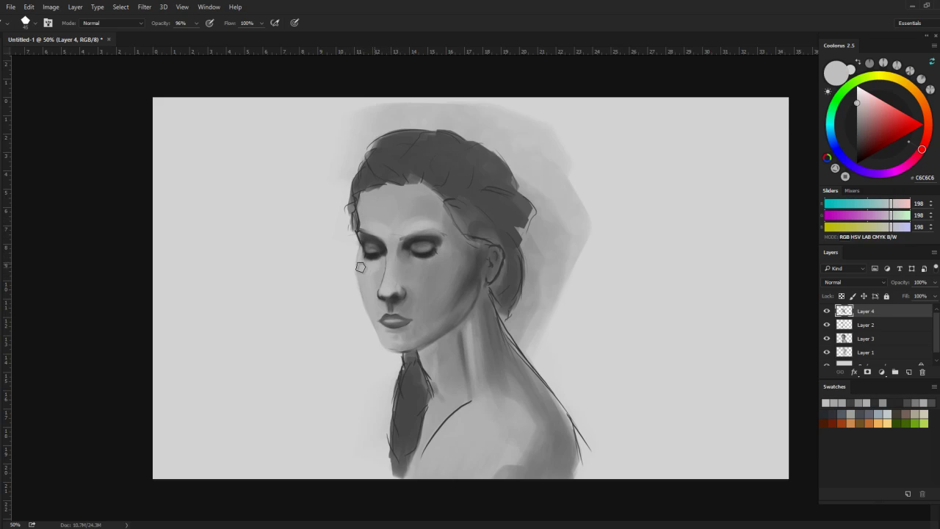
With a fine brush, highlight the nose bridge and lighten and smooth the neck and chest
{"action": "key", "text": "bracketright"}
{"action": "key", "text": "bracketright"}
{"action": "key", "text": "bracketright"}
{"action": "key", "text": "bracketleft"}
{"action": "key", "text": "bracketleft"}
{"action": "key", "text": "bracketleft"}
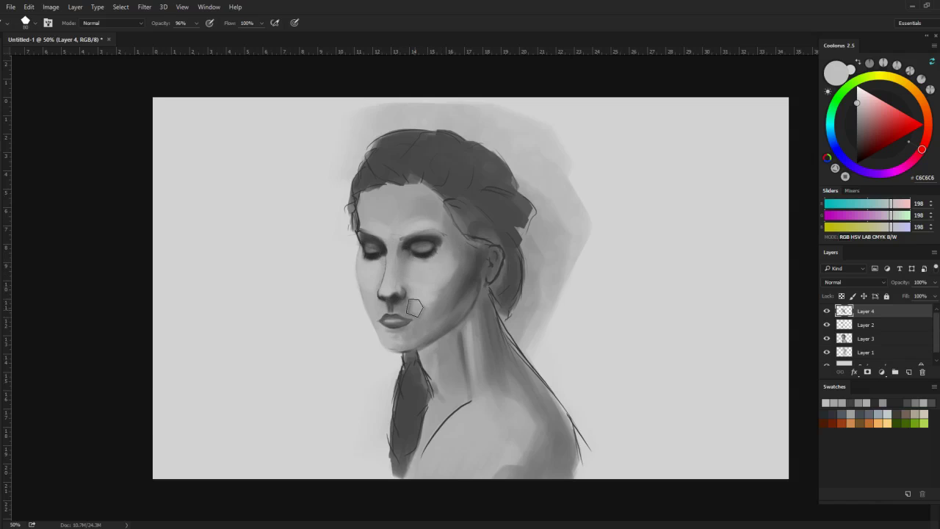
{"action": "key", "text": "bracketleft"}
{"action": "key", "text": "bracketleft"}
{"action": "key", "text": "bracketleft"}
{"action": "key", "text": "bracketleft"}
{"action": "key", "text": "bracketleft"}
{"action": "key", "text": "bracketleft"}
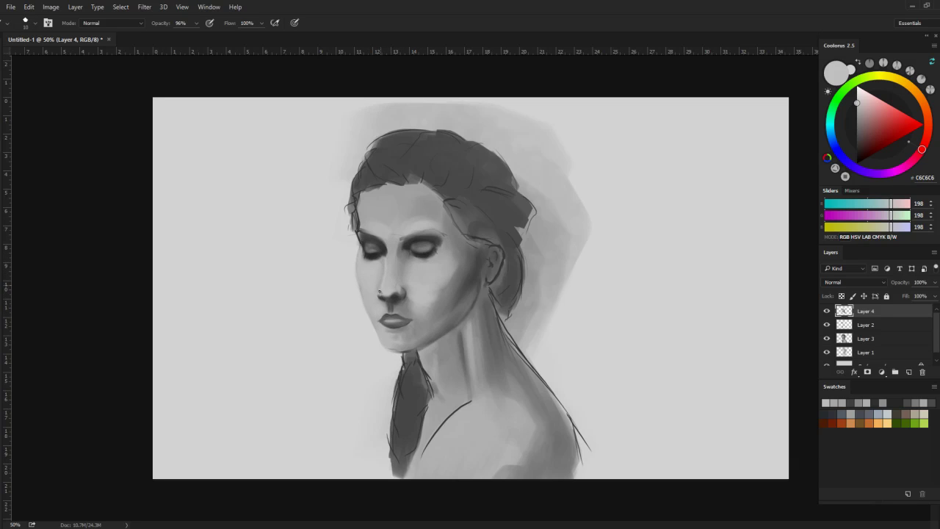
{"action": "left_click_drag", "start_coordinate": [390, 277], "coordinate": [393, 204]}
{"action": "mouse_move", "coordinate": [476, 361]}
{"action": "left_mouse_down"}
{"action": "mouse_move", "coordinate": [487, 440]}
{"action": "mouse_move", "coordinate": [510, 470]}
{"action": "left_mouse_up"}
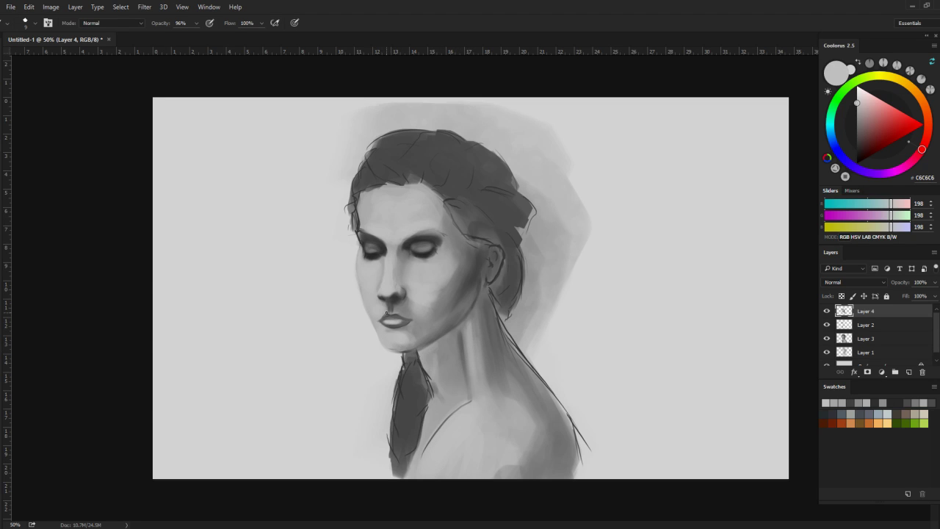
Sample nostril, background and chin greys, ending on the hair's dark grey 2C2C2C
{"action": "left_click", "coordinate": [388, 307], "text": "alt"}
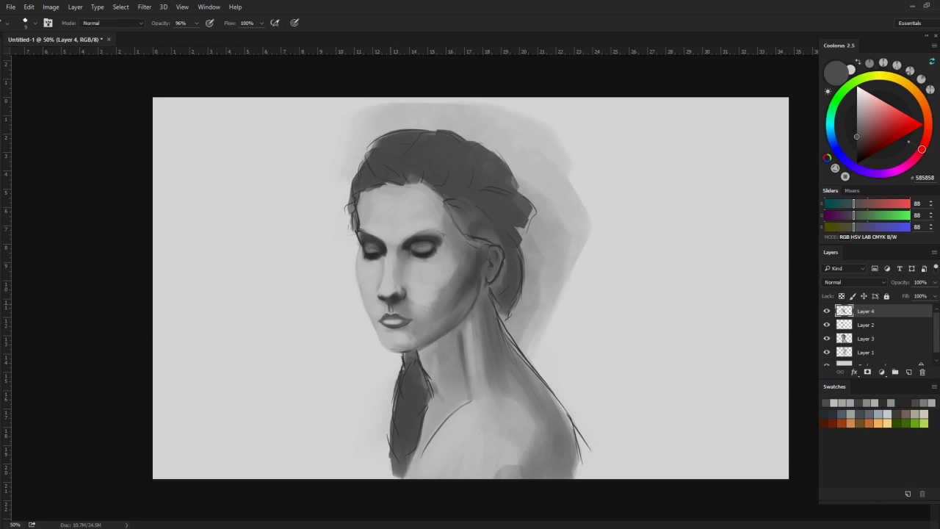
{"action": "left_click", "coordinate": [381, 300], "text": "alt"}
{"action": "left_click", "coordinate": [361, 352], "text": "alt"}
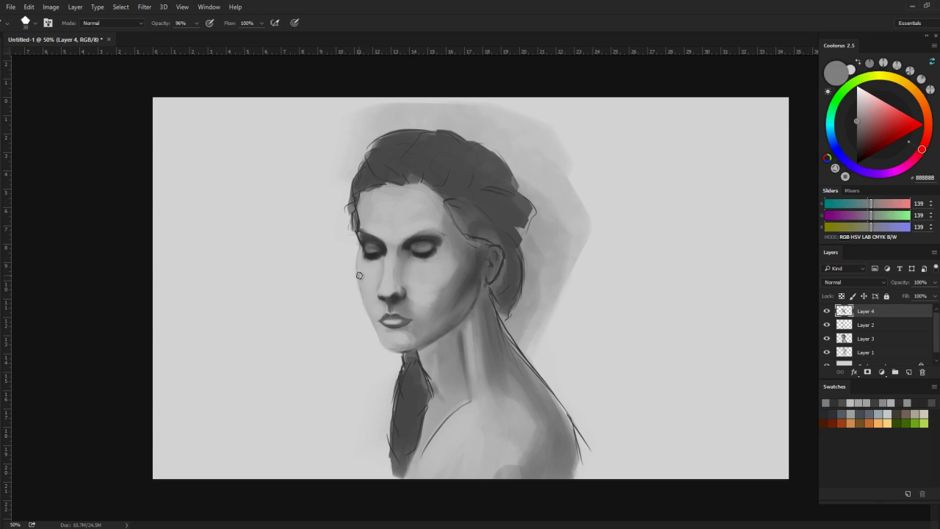
{"action": "left_click", "coordinate": [373, 301], "text": "alt"}
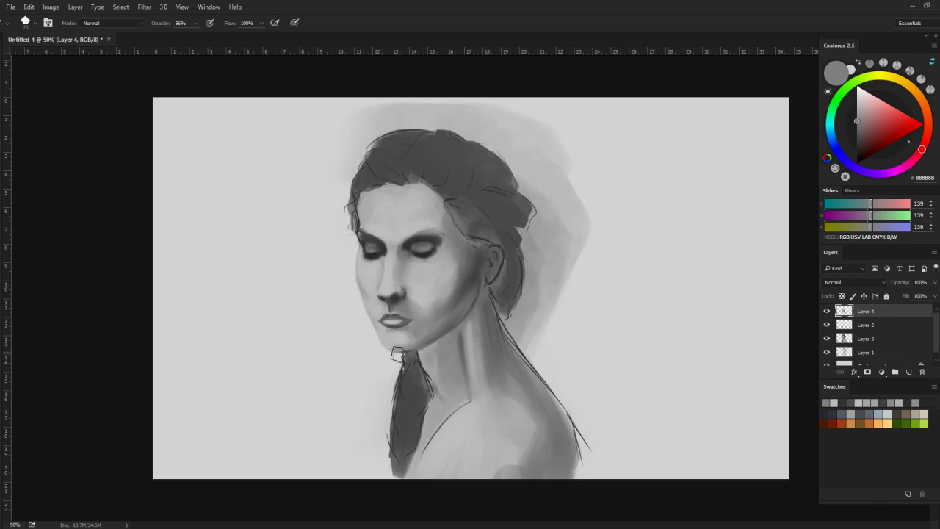
{"action": "key", "text": "bracketleft"}
{"action": "key", "text": "bracketleft"}
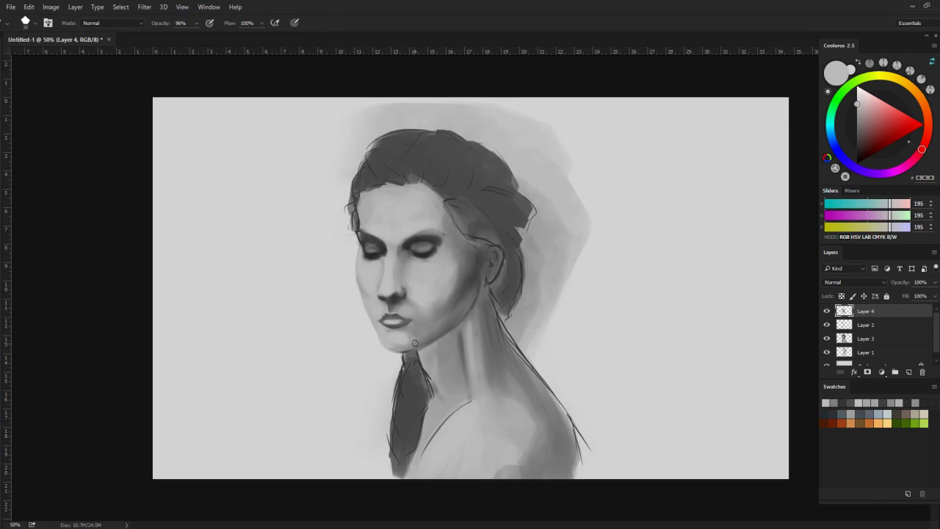
{"action": "left_click", "coordinate": [397, 338], "text": "alt"}
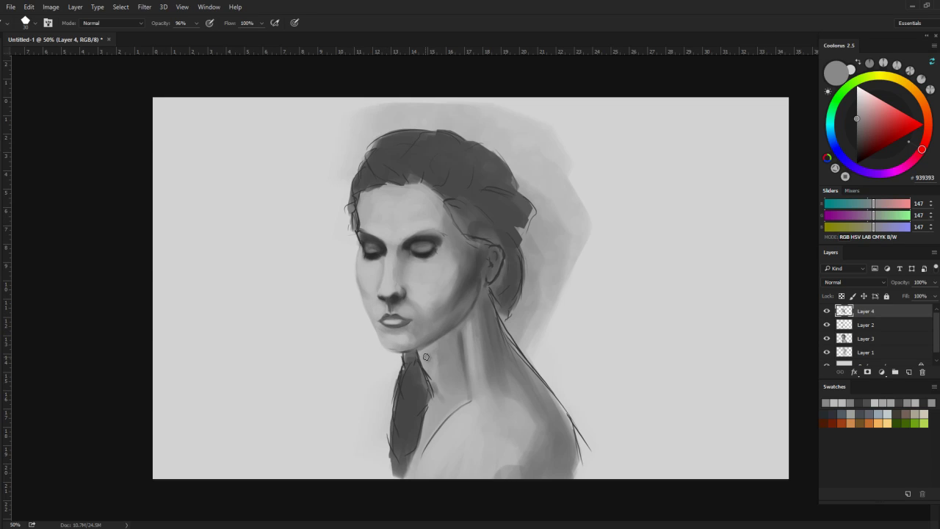
{"action": "left_click", "coordinate": [345, 240], "text": "alt"}
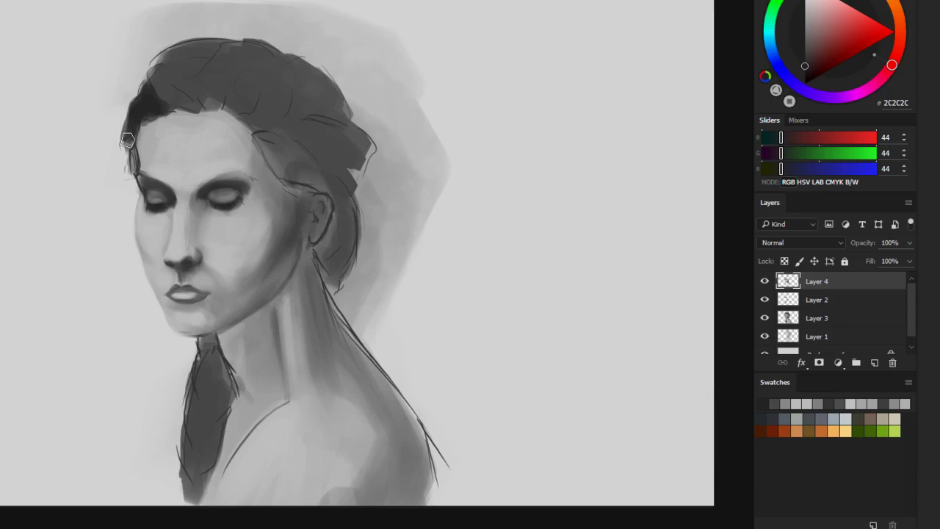
Paint the hair and braid into a solid dark mass, then shrink the brush
{"action": "mouse_move", "coordinate": [217, 395]}
{"action": "left_mouse_down"}
{"action": "mouse_move", "coordinate": [210, 413]}
{"action": "mouse_move", "coordinate": [195, 377]}
{"action": "left_mouse_up"}
{"action": "mouse_move", "coordinate": [160, 106]}
{"action": "left_mouse_down"}
{"action": "mouse_move", "coordinate": [198, 82]}
{"action": "mouse_move", "coordinate": [252, 111]}
{"action": "mouse_move", "coordinate": [220, 142]}
{"action": "mouse_move", "coordinate": [300, 139]}
{"action": "mouse_move", "coordinate": [331, 257]}
{"action": "mouse_move", "coordinate": [323, 294]}
{"action": "left_mouse_up"}
{"action": "mouse_move", "coordinate": [466, 199]}
{"action": "left_mouse_down"}
{"action": "mouse_move", "coordinate": [439, 177]}
{"action": "mouse_move", "coordinate": [428, 216]}
{"action": "mouse_move", "coordinate": [446, 196]}
{"action": "mouse_move", "coordinate": [393, 181]}
{"action": "mouse_move", "coordinate": [441, 132]}
{"action": "left_mouse_up"}
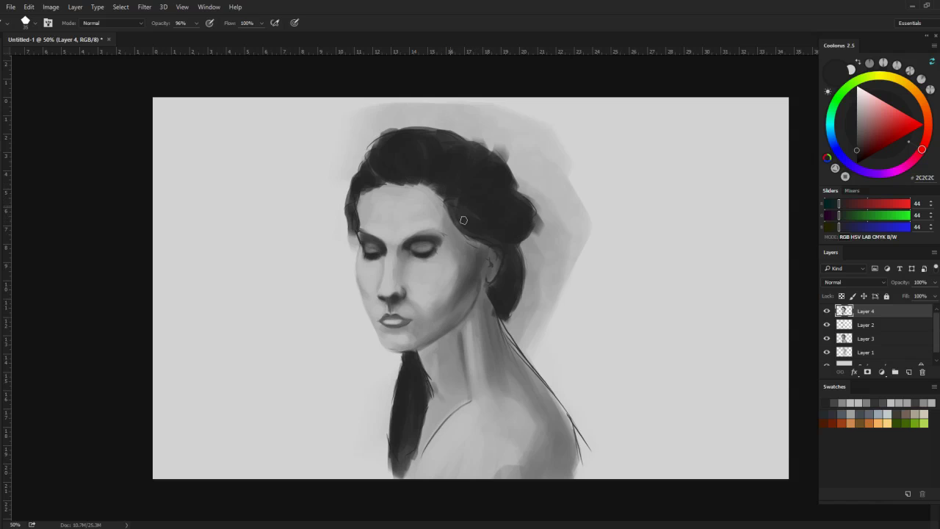
{"action": "left_click_drag", "start_coordinate": [364, 158], "coordinate": [346, 216]}
{"action": "key", "text": "bracketleft"}
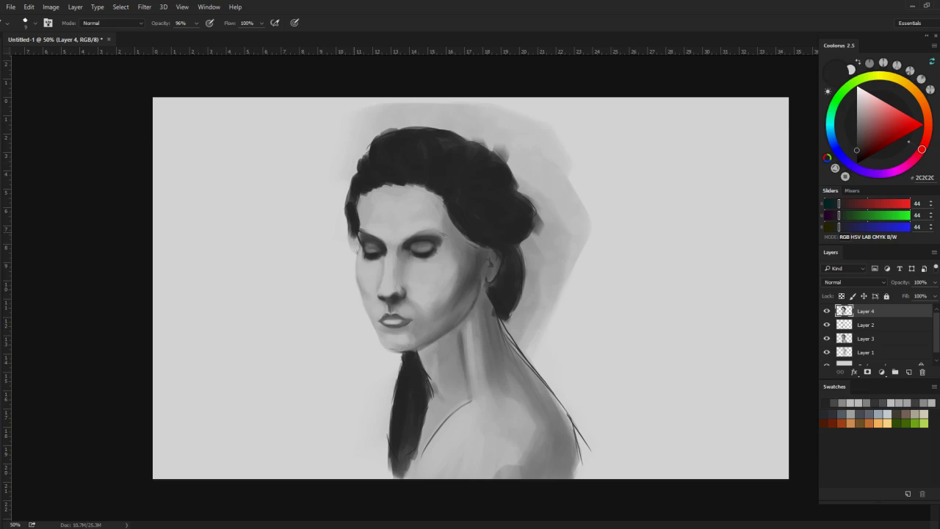
Add dark strokes along the left hairline, then sample lighter greys and a face skin tone
{"action": "left_click", "coordinate": [230, 176], "text": "alt"}
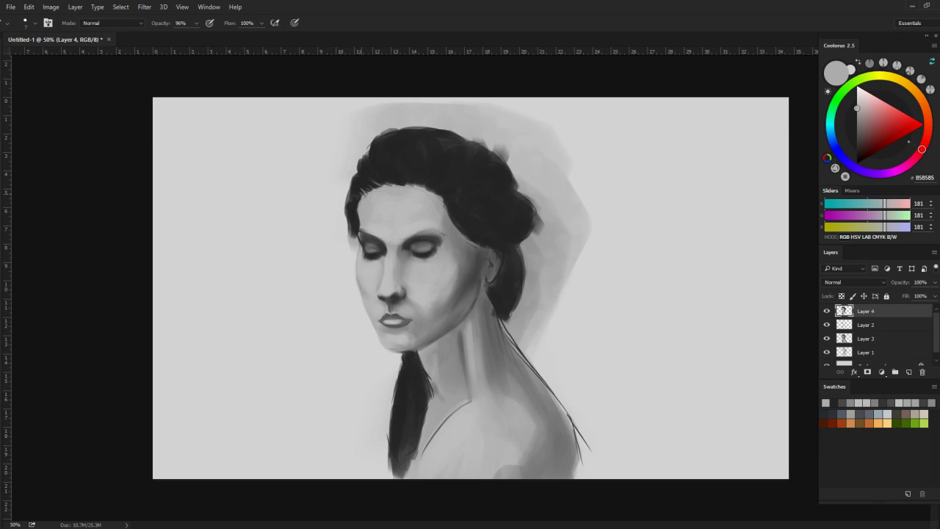
{"action": "left_click", "coordinate": [351, 192], "text": "alt"}
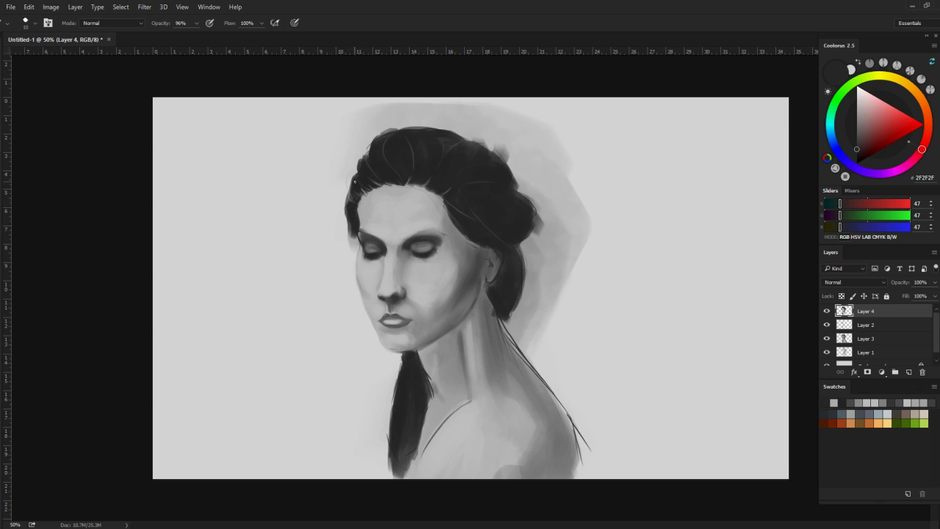
{"action": "left_click_drag", "start_coordinate": [351, 191], "coordinate": [365, 159]}
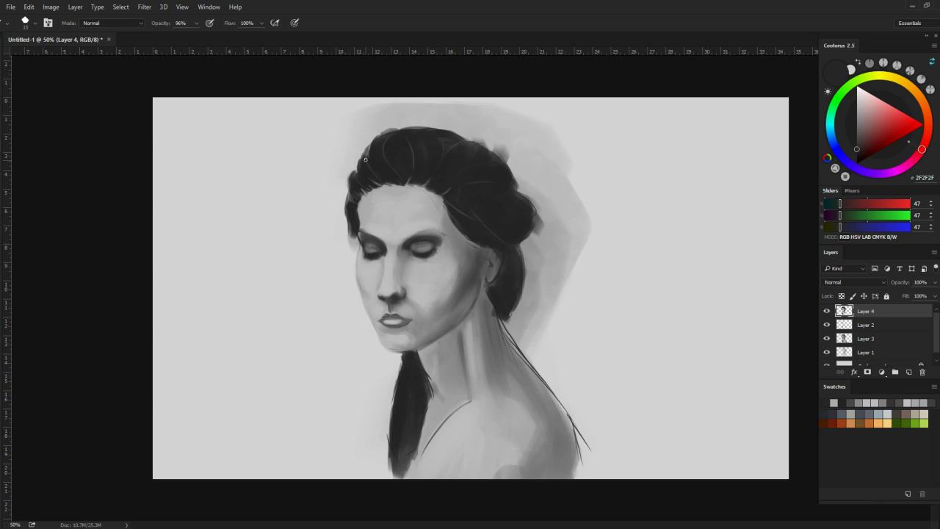
{"action": "left_click", "coordinate": [359, 226], "text": "alt"}
{"action": "left_click", "coordinate": [353, 228], "text": "alt"}
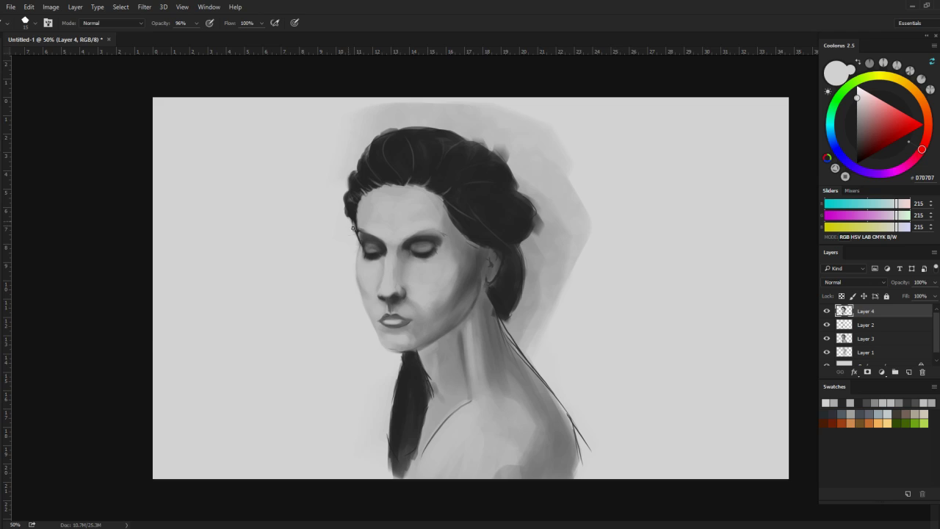
{"action": "left_click", "coordinate": [360, 262], "text": "alt"}
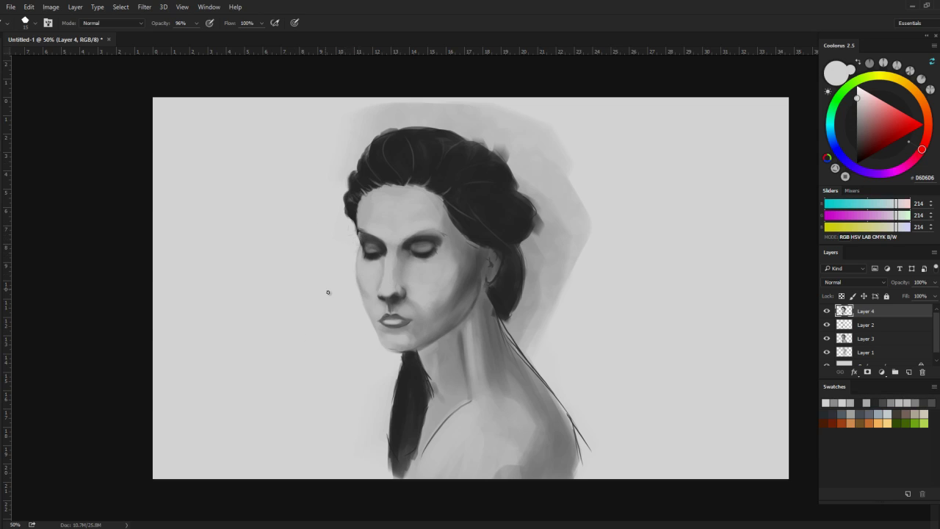
Merge Layers 2 and 3, apply Levels 22 / 0.77 / 255, then sample a near-black colour
{"action": "left_click", "coordinate": [51, 7]}
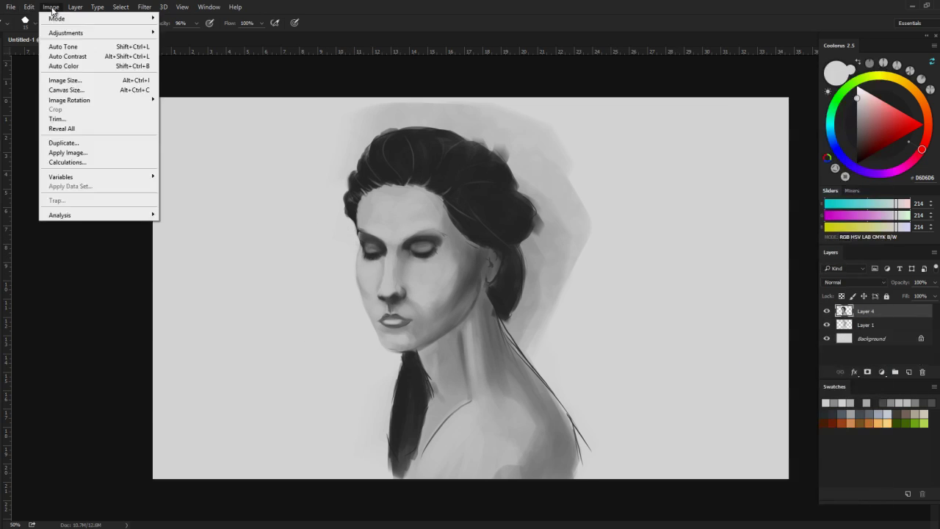
{"action": "left_click", "coordinate": [184, 42]}
{"action": "left_click_drag", "start_coordinate": [596, 161], "coordinate": [608, 160]}
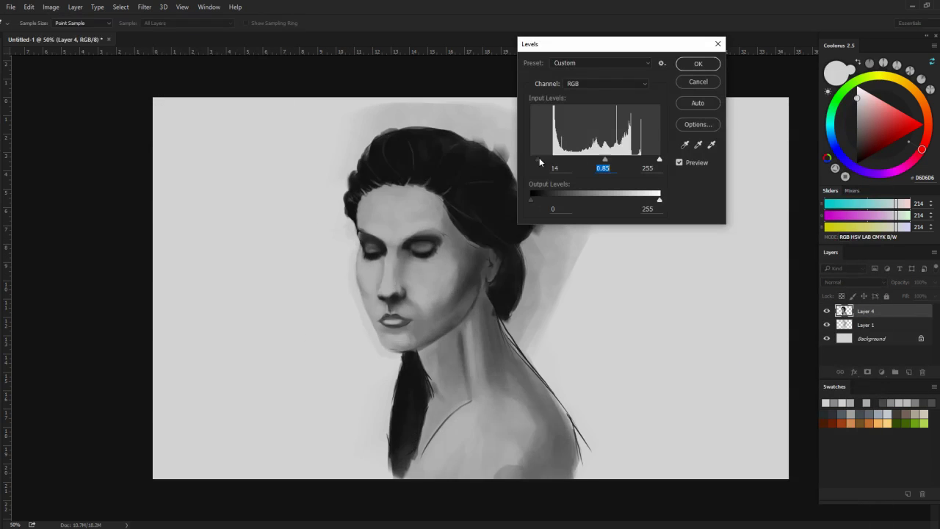
{"action": "left_click", "coordinate": [698, 63]}
{"action": "left_click", "coordinate": [391, 281], "text": "alt"}
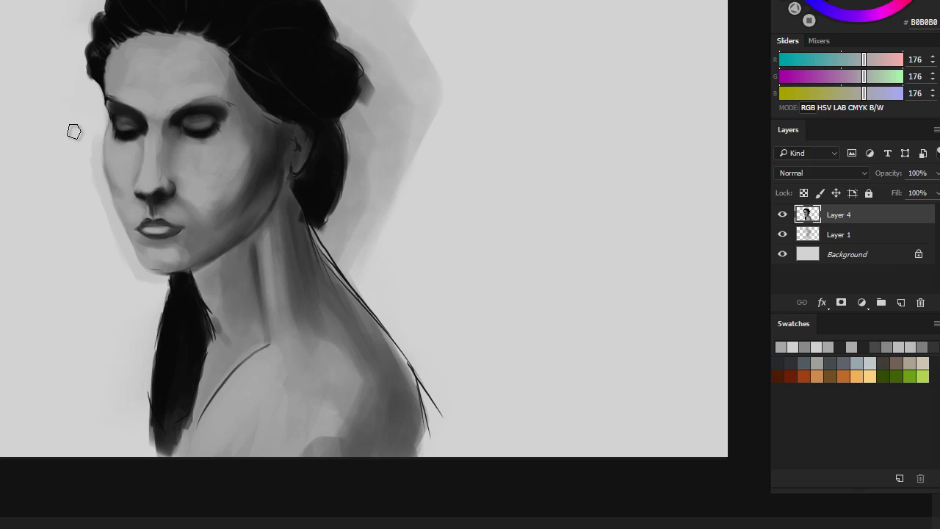
{"action": "left_click", "coordinate": [217, 291], "text": "alt"}
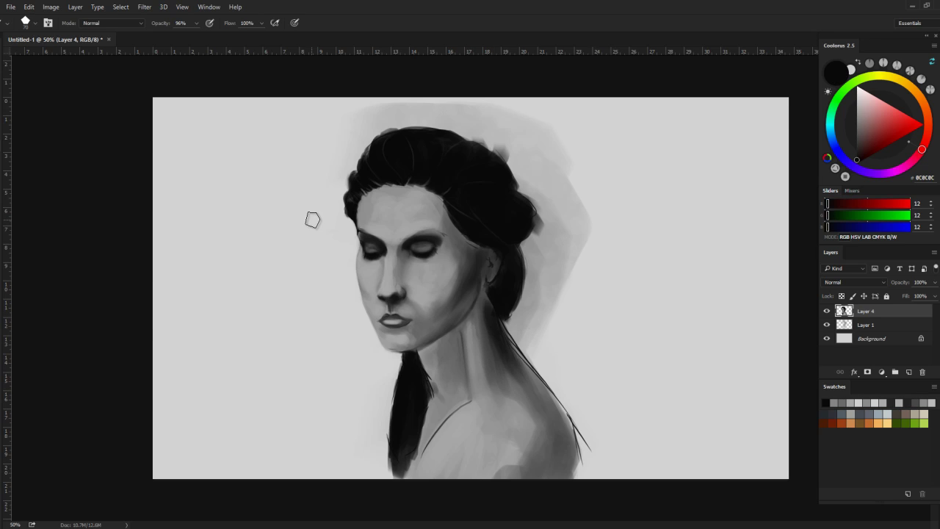
Erase and soften the dark contour line along the neck and shoulder
{"action": "key", "text": "e"}
{"action": "left_click_drag", "start_coordinate": [584, 459], "coordinate": [560, 399]}
{"action": "mouse_move", "coordinate": [503, 323]}
{"action": "left_mouse_down"}
{"action": "mouse_move", "coordinate": [561, 415]}
{"action": "mouse_move", "coordinate": [514, 345]}
{"action": "left_mouse_up"}
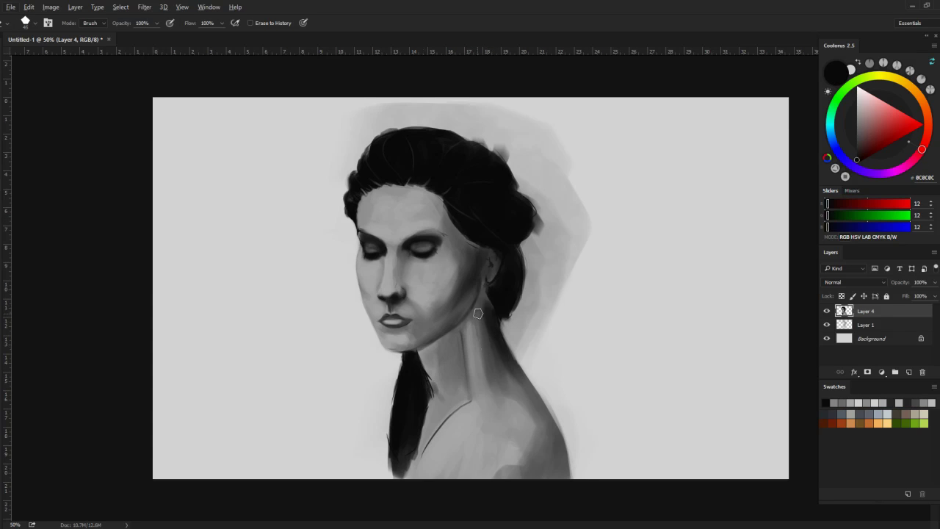
{"action": "key", "text": "b"}
{"action": "left_click", "coordinate": [512, 415], "text": "alt"}
{"action": "left_click_drag", "start_coordinate": [489, 308], "coordinate": [503, 367]}
{"action": "key", "text": "e"}
{"action": "mouse_move", "coordinate": [505, 325]}
{"action": "left_mouse_down"}
{"action": "mouse_move", "coordinate": [507, 382]}
{"action": "mouse_move", "coordinate": [562, 434]}
{"action": "left_mouse_up"}
{"action": "left_click_drag", "start_coordinate": [565, 477], "coordinate": [522, 378]}
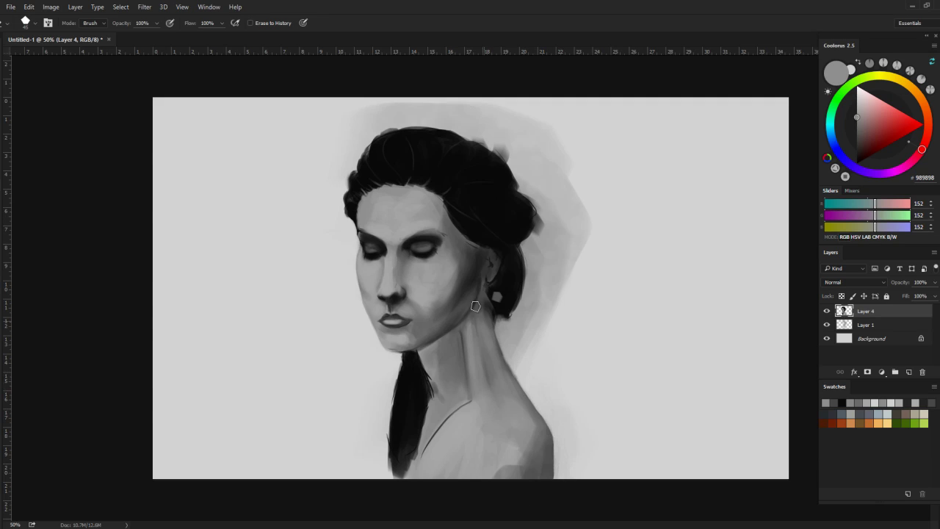
Darken the neck and shoulder edge and the light spot near the ear with near-black strokes
{"action": "key", "text": "b"}
{"action": "left_click", "coordinate": [495, 294], "text": "alt"}
{"action": "left_click_drag", "start_coordinate": [492, 290], "coordinate": [487, 361]}
{"action": "key", "text": "bracketleft"}
{"action": "key", "text": "bracketleft"}
{"action": "key", "text": "bracketleft"}
{"action": "mouse_move", "coordinate": [481, 320]}
{"action": "left_mouse_down"}
{"action": "mouse_move", "coordinate": [461, 381]}
{"action": "mouse_move", "coordinate": [479, 373]}
{"action": "left_mouse_up"}
{"action": "left_click_drag", "start_coordinate": [488, 321], "coordinate": [549, 441]}
Paint over the chest line in a light skin grey
{"action": "left_click", "coordinate": [441, 441], "text": "alt"}
{"action": "left_click_drag", "start_coordinate": [466, 404], "coordinate": [423, 459]}
{"action": "left_click_drag", "start_coordinate": [429, 439], "coordinate": [404, 476]}
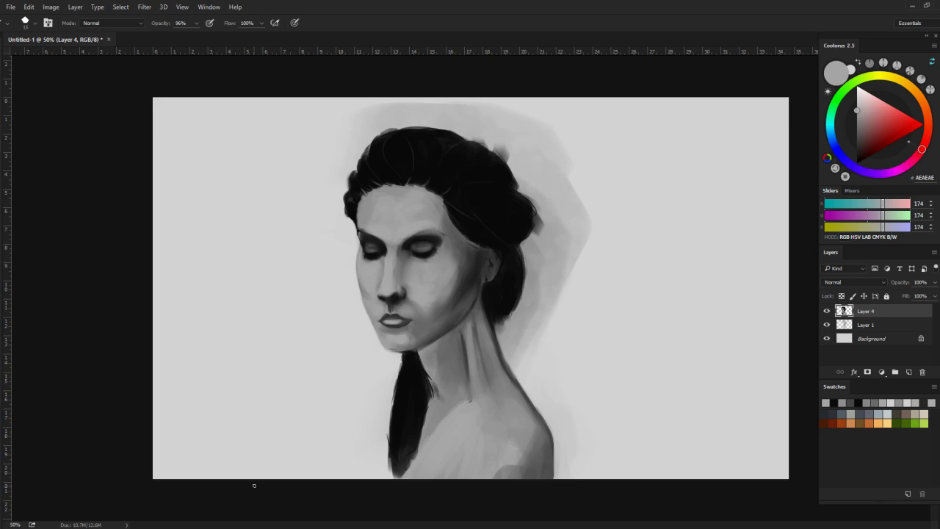
Sample several face greys and the nostril tone, ending on a dark grey for the hair
{"action": "left_click", "coordinate": [394, 286], "text": "alt"}
{"action": "left_click", "coordinate": [373, 291], "text": "alt"}
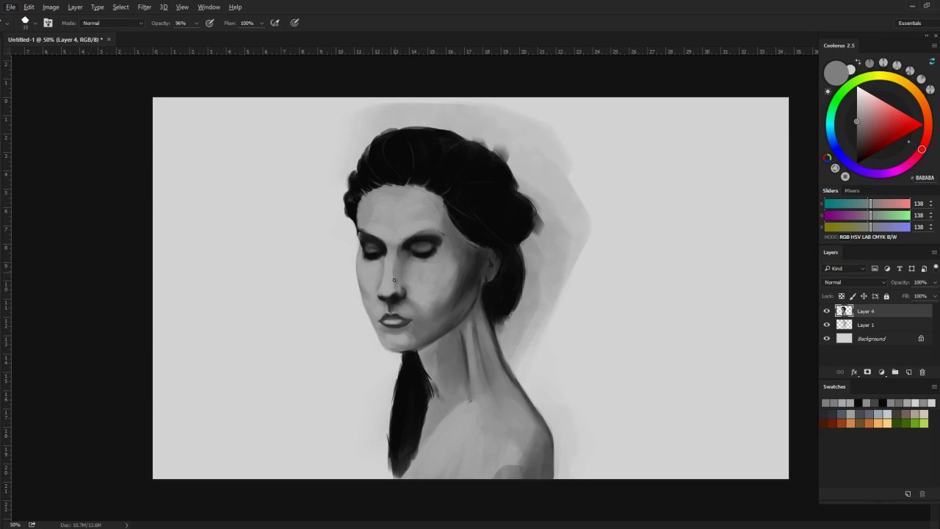
{"action": "left_click", "coordinate": [377, 291], "text": "alt"}
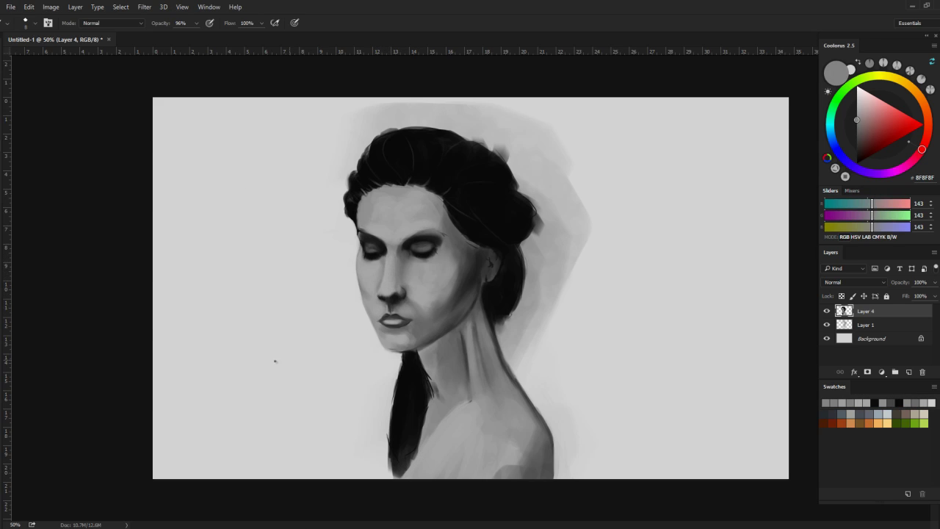
{"action": "left_click", "coordinate": [478, 273], "text": "alt"}
{"action": "left_click", "coordinate": [430, 279], "text": "alt"}
{"action": "left_click", "coordinate": [400, 310], "text": "alt"}
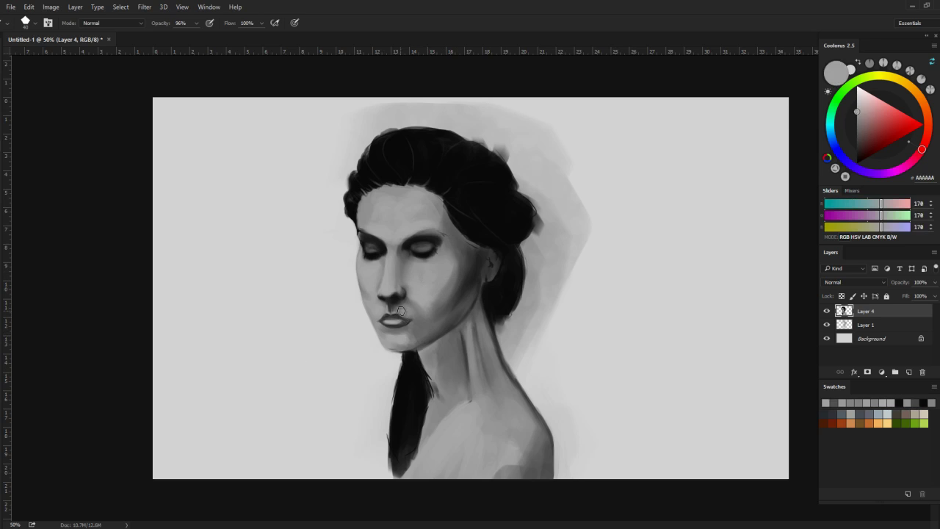
{"action": "left_click", "coordinate": [384, 303], "text": "alt"}
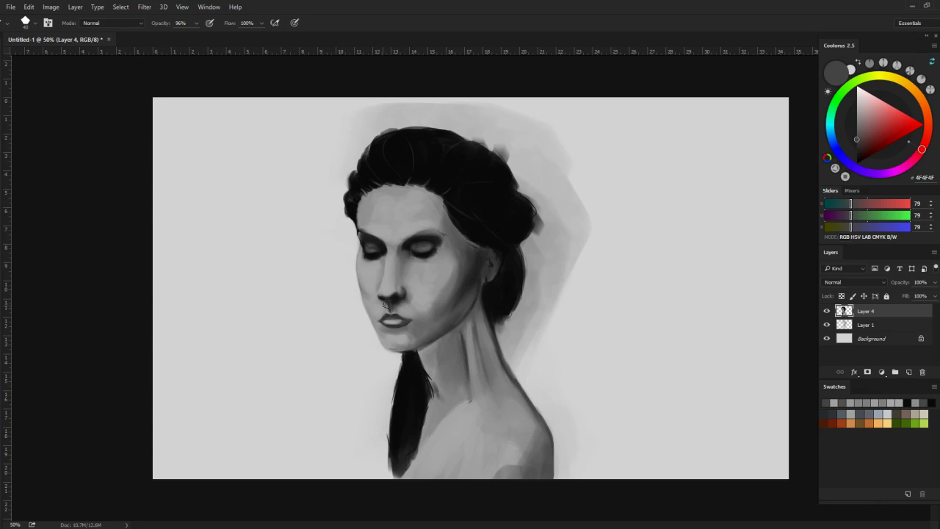
{"action": "left_click", "coordinate": [419, 317], "text": "alt"}
{"action": "left_click", "coordinate": [364, 280], "text": "alt"}
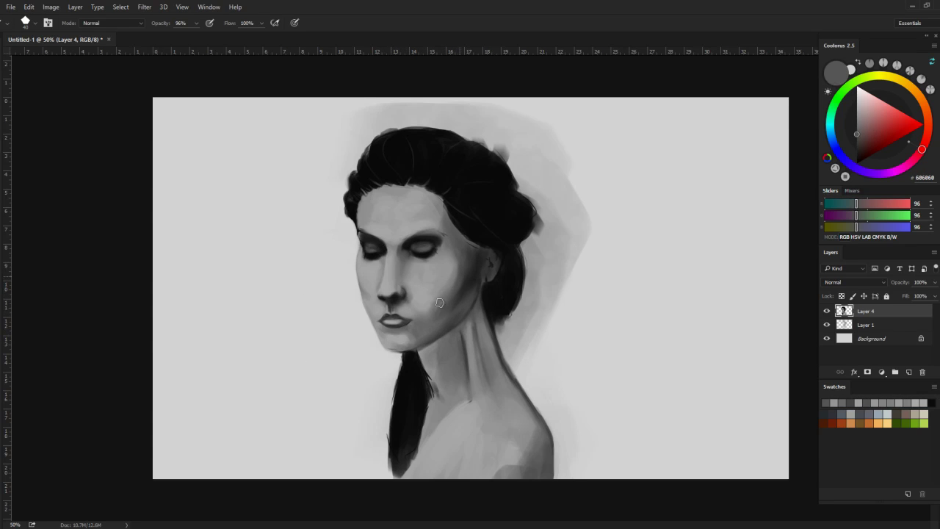
{"action": "left_click", "coordinate": [379, 316], "text": "alt"}
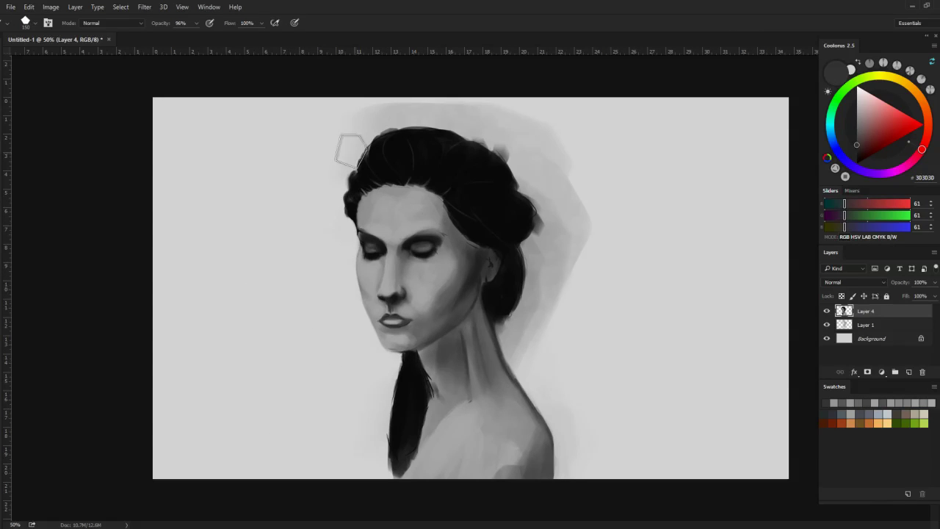
With a size 60 brush, paint lighter strands across the hair top, hairline and braid
{"action": "key", "text": "bracketleft"}
{"action": "key", "text": "bracketleft"}
{"action": "key", "text": "bracketleft"}
{"action": "mouse_move", "coordinate": [507, 208]}
{"action": "left_mouse_down"}
{"action": "mouse_move", "coordinate": [467, 191]}
{"action": "mouse_move", "coordinate": [430, 149]}
{"action": "mouse_move", "coordinate": [383, 144]}
{"action": "left_mouse_up"}
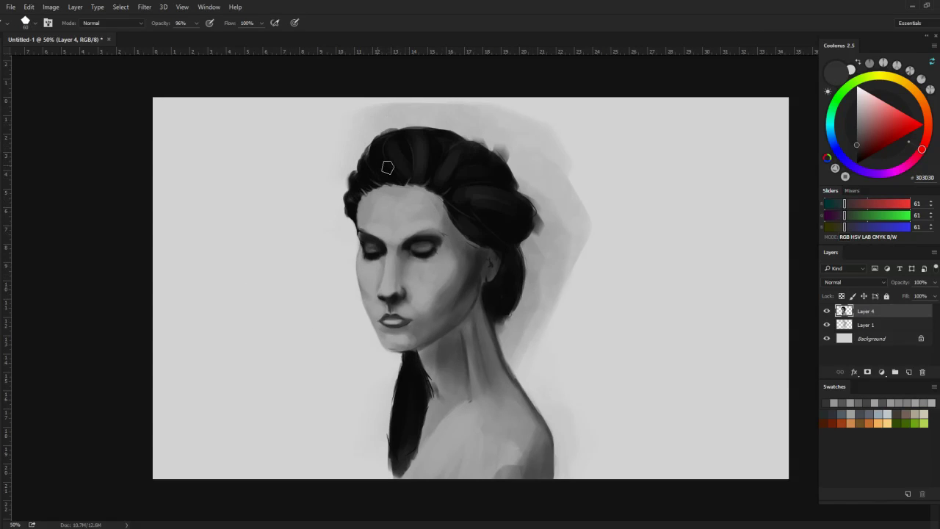
{"action": "left_click_drag", "start_coordinate": [394, 182], "coordinate": [376, 156]}
{"action": "left_click_drag", "start_coordinate": [356, 189], "coordinate": [413, 147]}
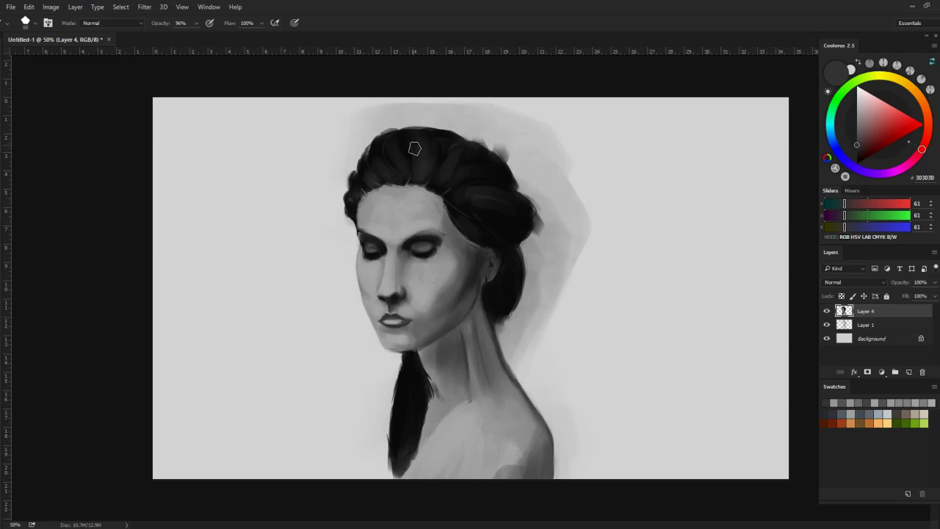
{"action": "mouse_move", "coordinate": [403, 378]}
{"action": "left_mouse_down"}
{"action": "mouse_move", "coordinate": [409, 420]}
{"action": "mouse_move", "coordinate": [419, 377]}
{"action": "left_mouse_up"}
Shrink the brush to 15 and paint a light highlight down the neck
{"action": "left_click", "coordinate": [418, 372], "text": "alt"}
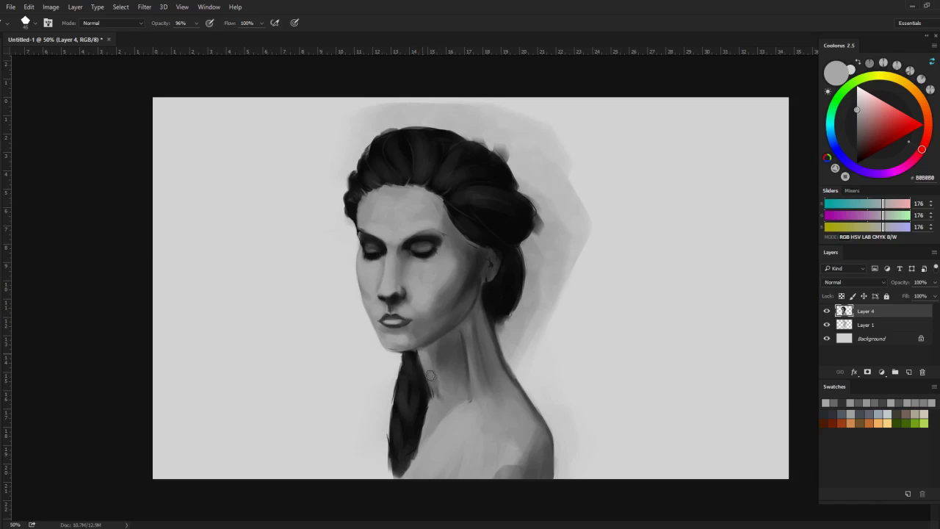
{"action": "left_click", "coordinate": [399, 409], "text": "alt"}
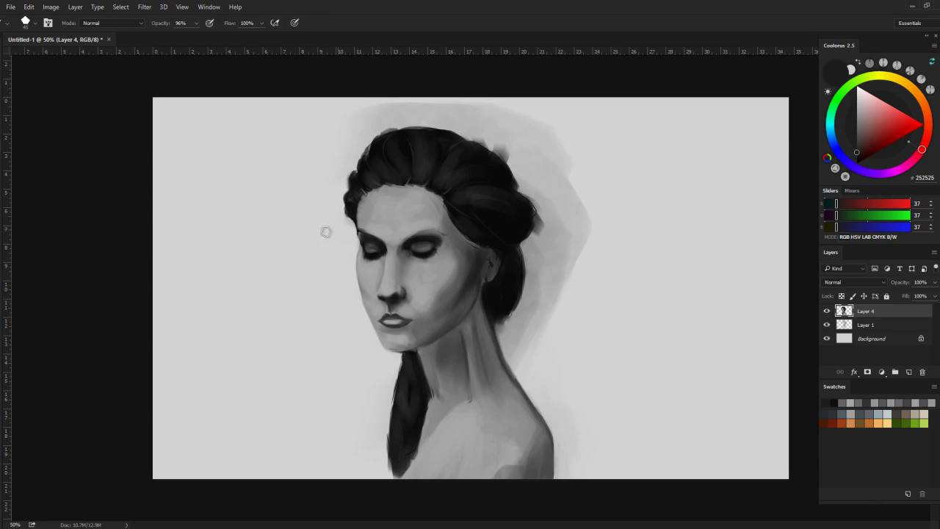
{"action": "left_click", "coordinate": [398, 267], "text": "alt"}
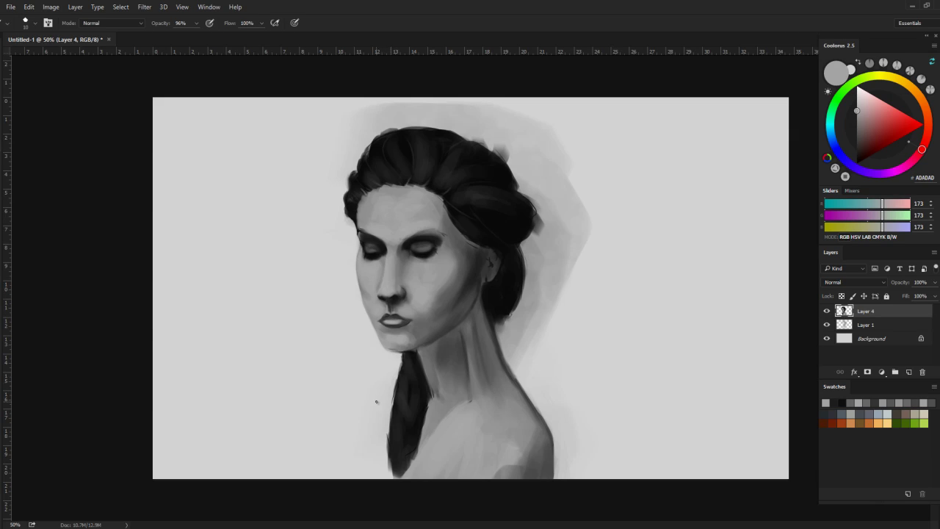
{"action": "left_click", "coordinate": [300, 280], "text": "alt"}
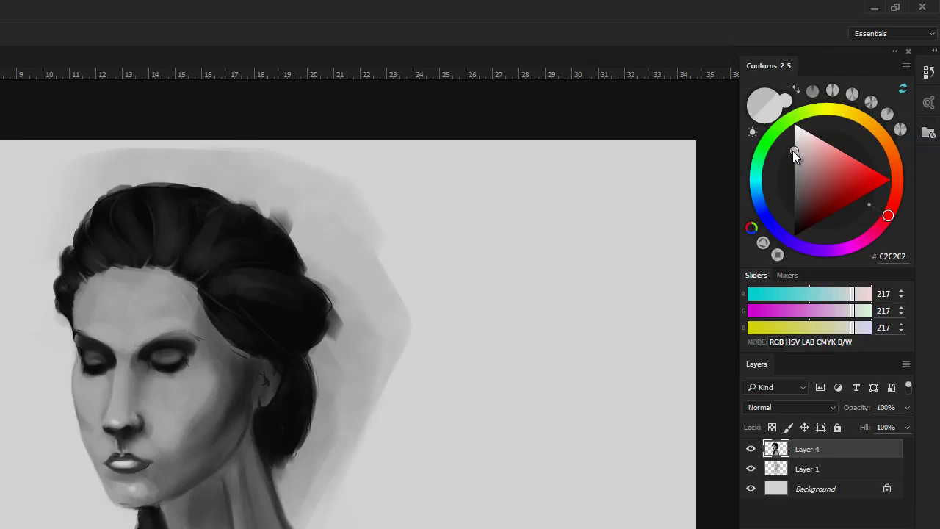
{"action": "left_click", "coordinate": [388, 274], "text": "alt"}
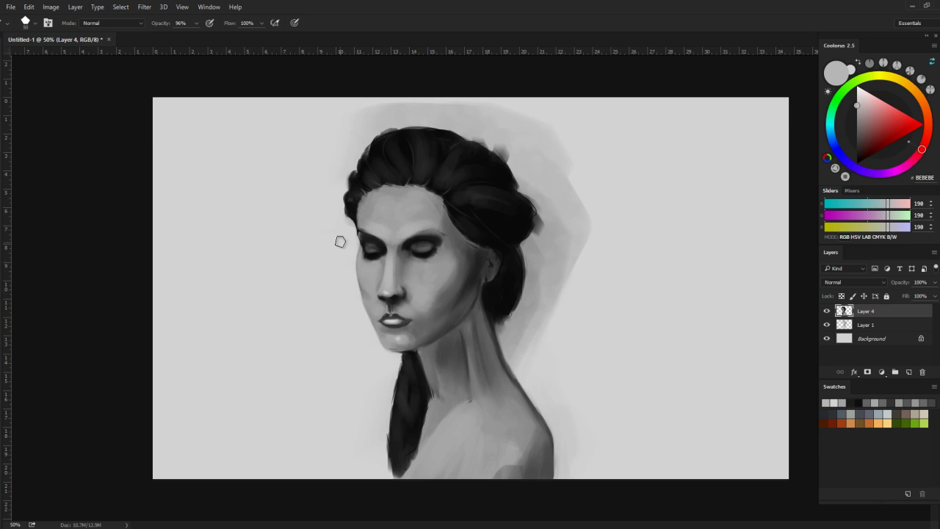
{"action": "key", "text": "bracketleft"}
{"action": "key", "text": "bracketleft"}
{"action": "key", "text": "bracketleft"}
{"action": "left_click", "coordinate": [392, 350], "text": "alt"}
{"action": "left_click", "coordinate": [859, 102]}
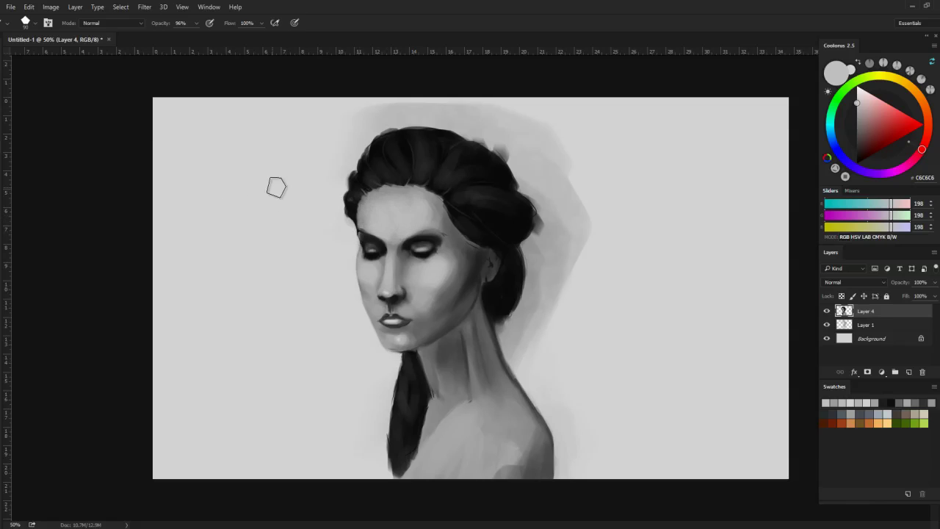
{"action": "key", "text": "bracketleft"}
{"action": "key", "text": "bracketleft"}
{"action": "key", "text": "bracketleft"}
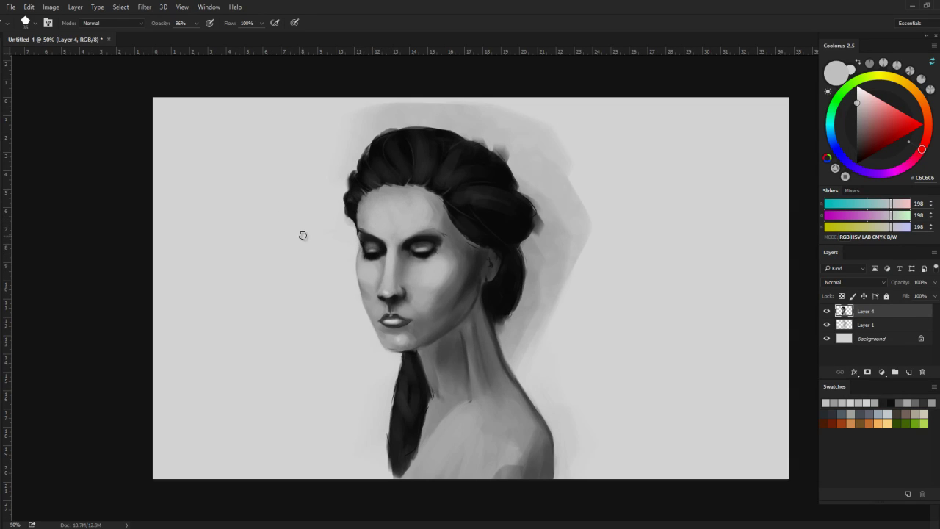
{"action": "left_click", "coordinate": [389, 342], "text": "alt"}
{"action": "left_click_drag", "start_coordinate": [469, 339], "coordinate": [481, 393]}
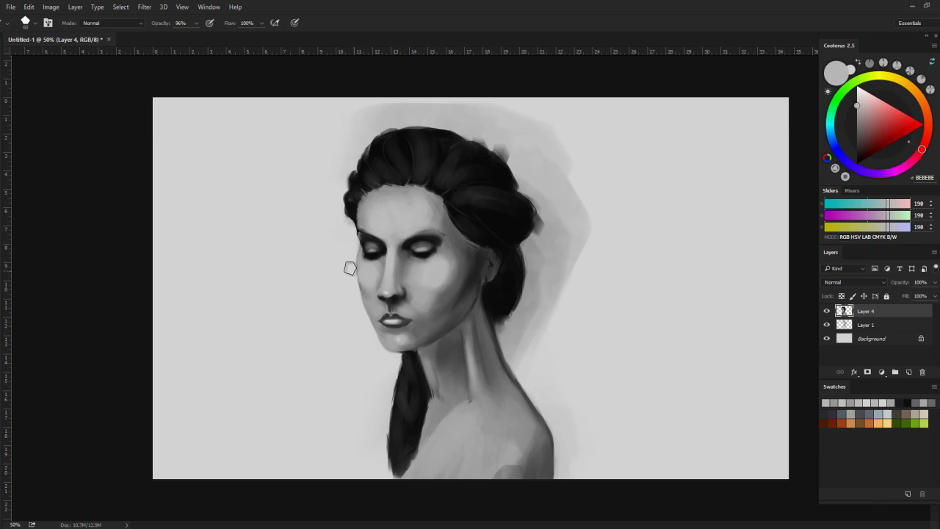
Sample hair, skin and eyelid tones, settling on a near-black for the eyebrows
{"action": "left_click", "coordinate": [352, 234], "text": "alt"}
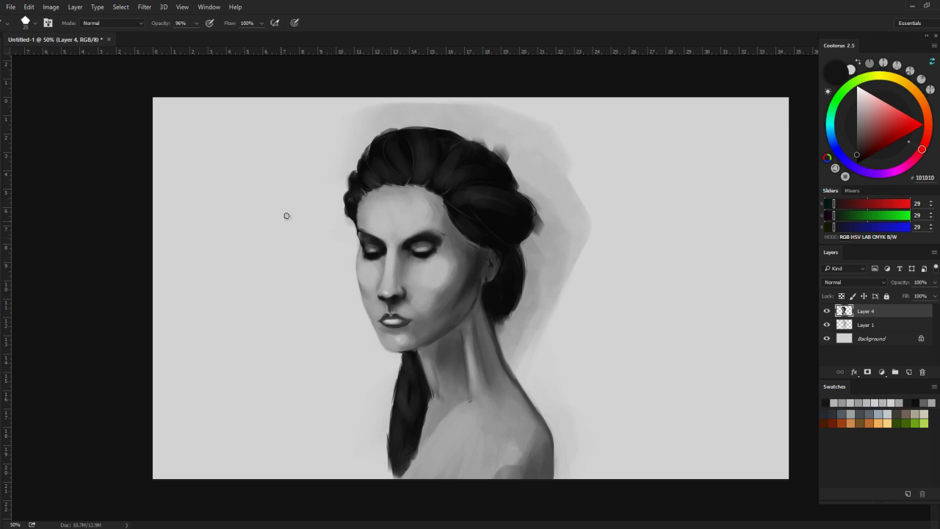
{"action": "left_click", "coordinate": [433, 220], "text": "alt"}
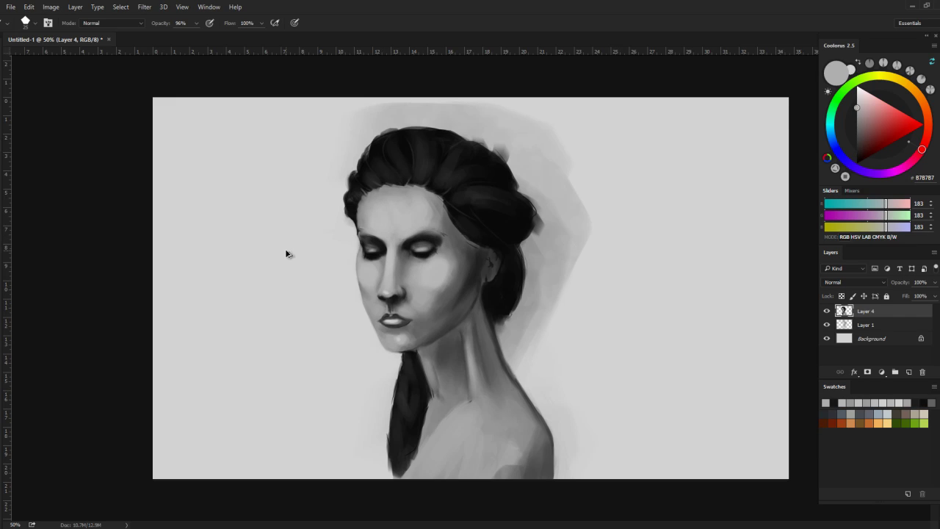
{"action": "left_click", "coordinate": [436, 288], "text": "alt"}
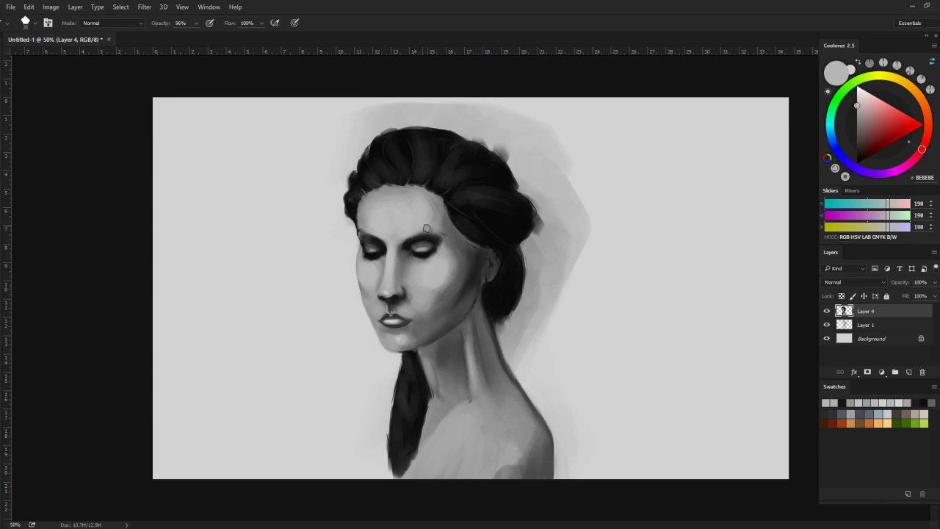
{"action": "left_click", "coordinate": [304, 350], "text": "alt"}
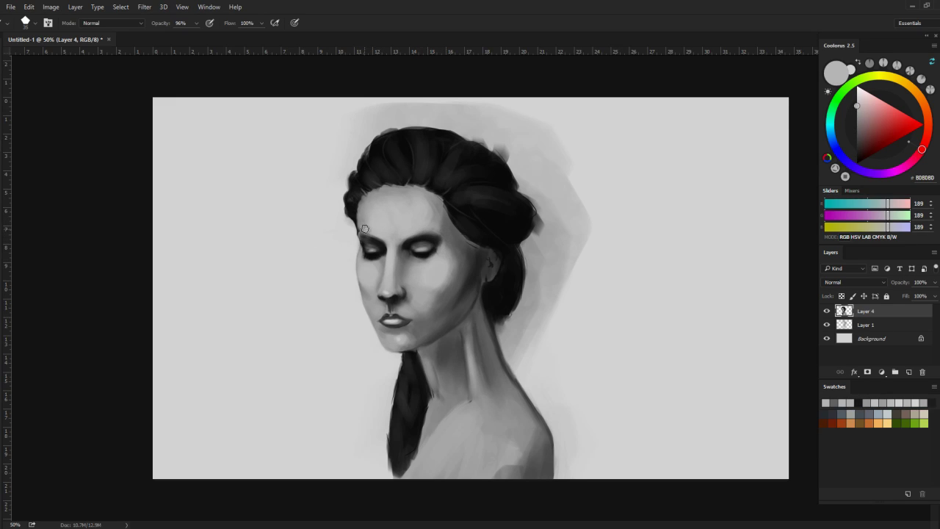
{"action": "key", "text": "bracketleft"}
{"action": "key", "text": "bracketleft"}
{"action": "key", "text": "bracketleft"}
{"action": "left_click", "coordinate": [436, 243], "text": "alt"}
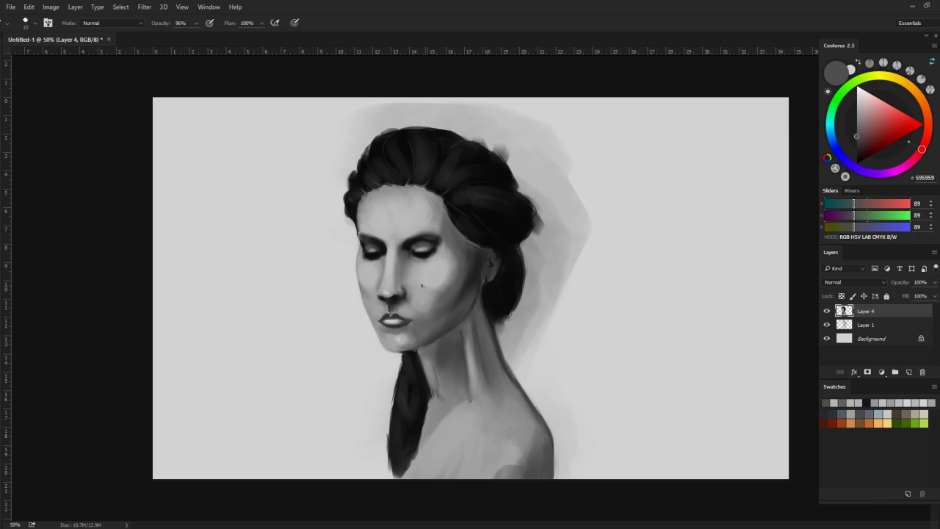
{"action": "left_click", "coordinate": [378, 248], "text": "alt"}
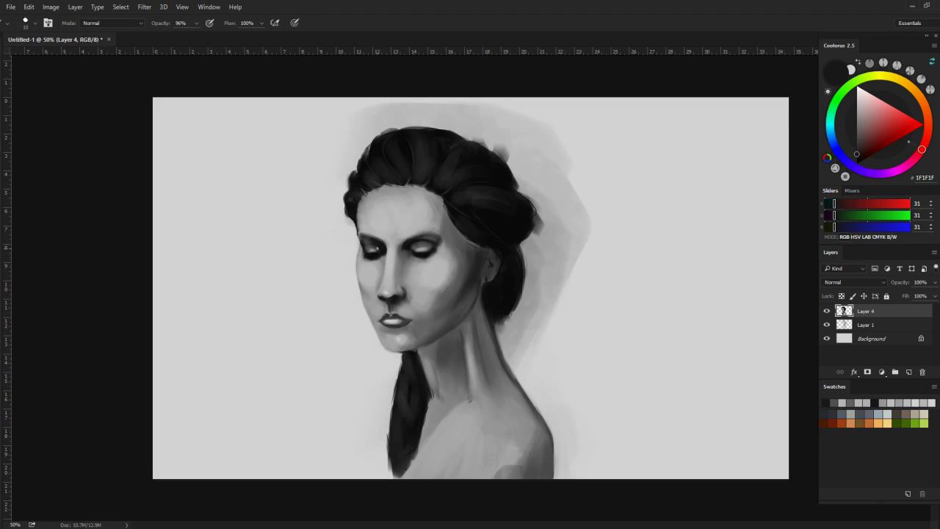
{"action": "left_click", "coordinate": [352, 213], "text": "alt"}
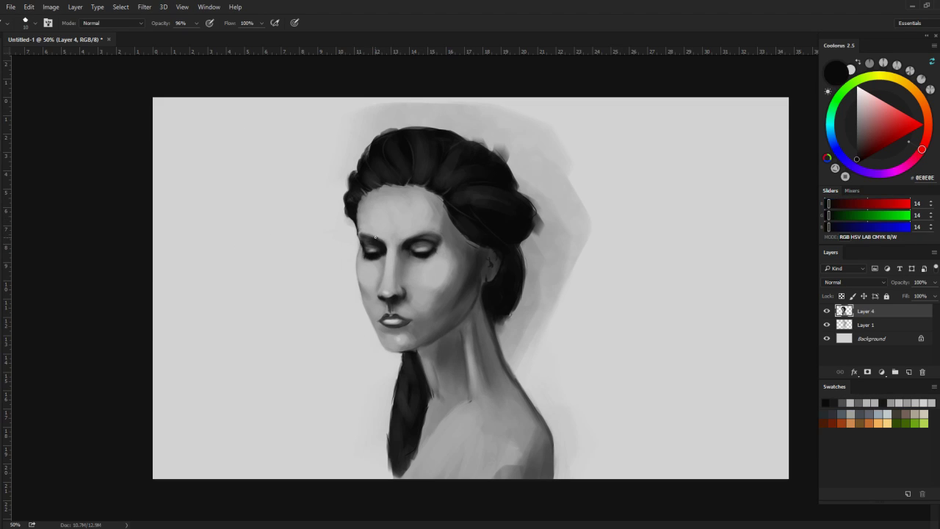
Add a new layer above Layer 4 and darken the left eyebrow with a stroke
{"action": "key", "text": "bracketright"}
{"action": "key", "text": "bracketleft"}
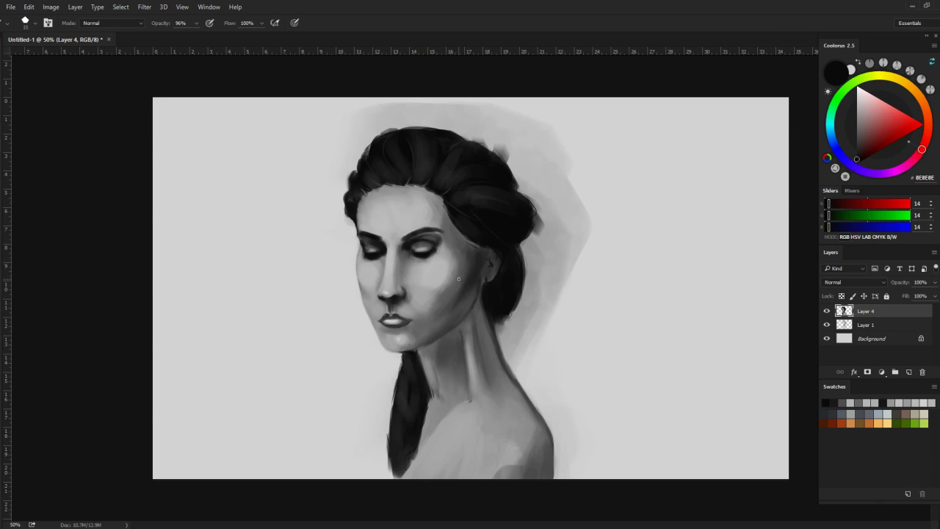
{"action": "left_click", "coordinate": [908, 372]}
{"action": "left_click_drag", "start_coordinate": [358, 233], "coordinate": [379, 236]}
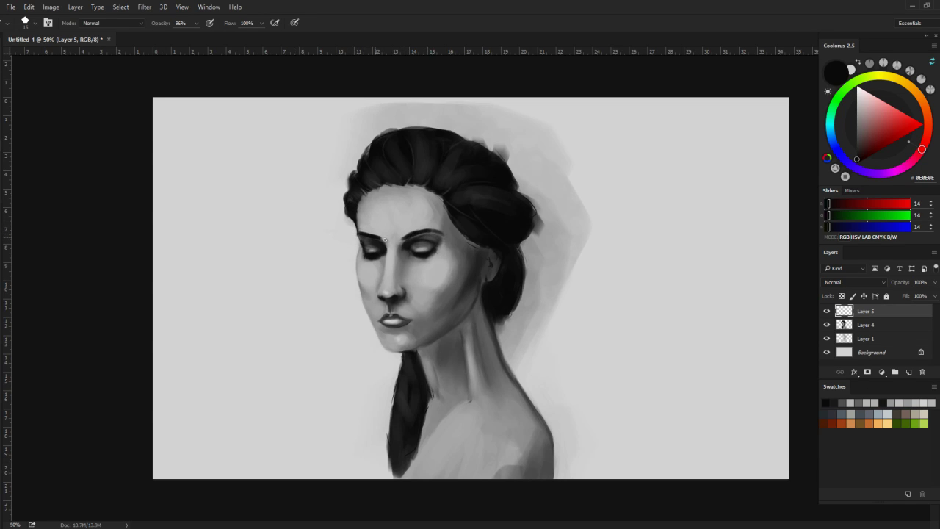
Look through the Eraser brush presets without changing them
{"action": "key", "text": "e"}
{"action": "right_click", "coordinate": [292, 206]}
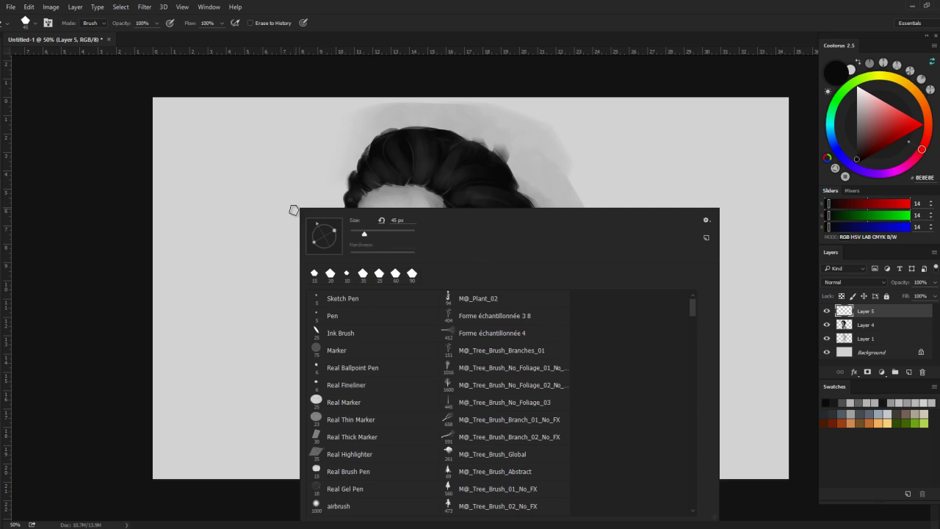
{"action": "key", "text": "Escape"}
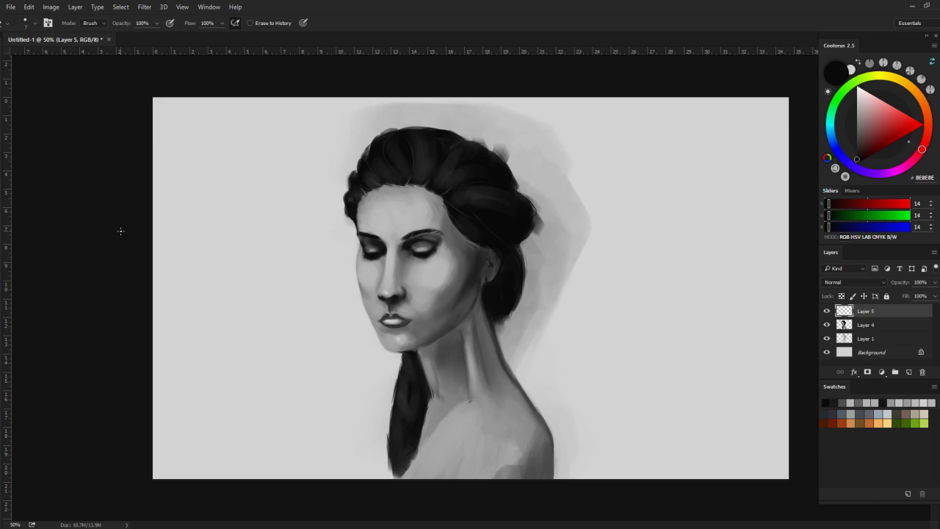
Make Layer 4 active and sample dark hair tones and a mid-dark grey near the hairline
{"action": "key", "text": "b"}
{"action": "left_click", "coordinate": [423, 233], "text": "alt"}
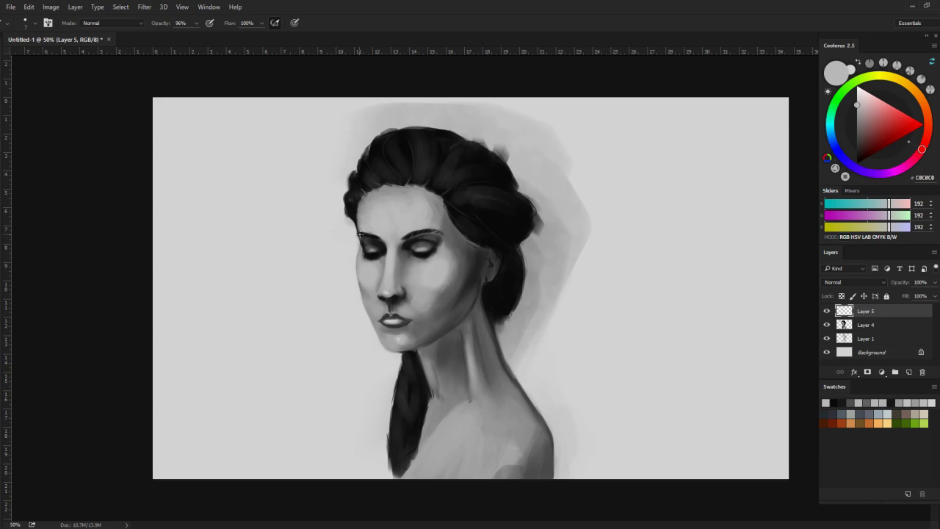
{"action": "key", "text": "alt+bracketleft"}
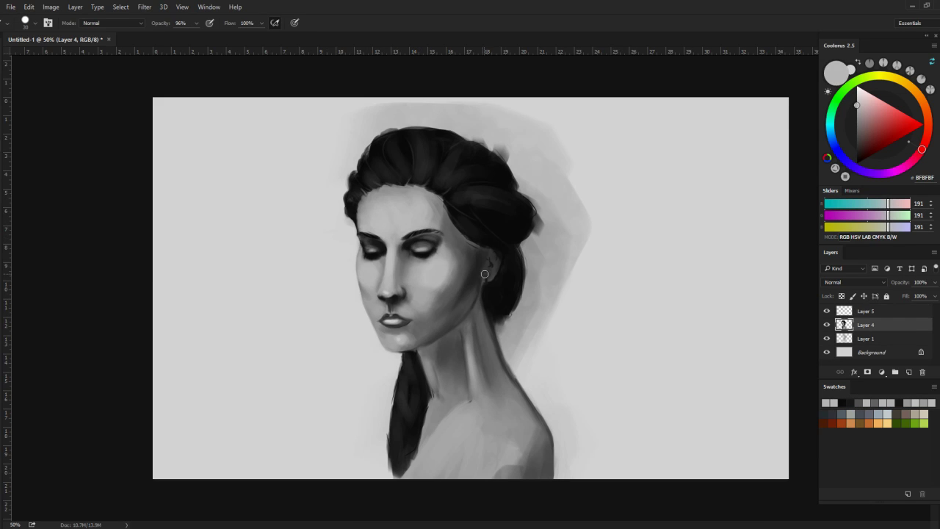
{"action": "left_click", "coordinate": [436, 268], "text": "alt"}
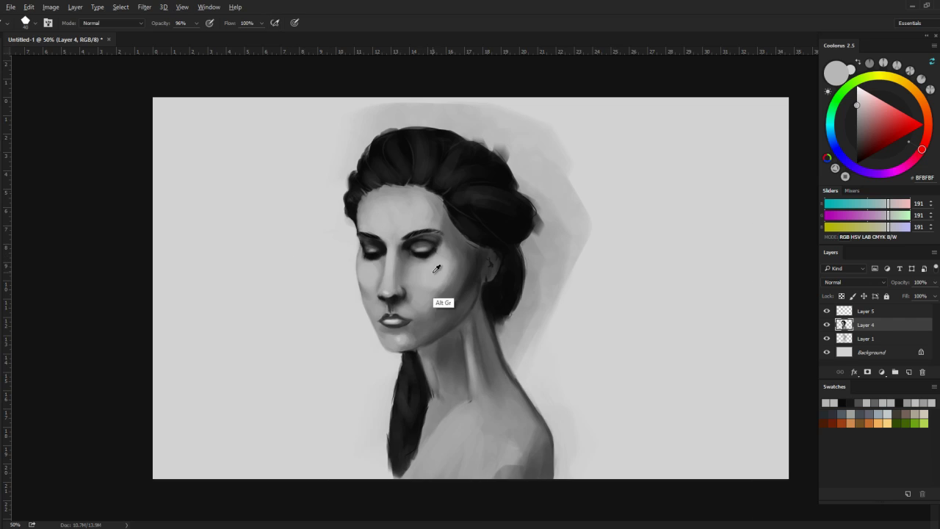
{"action": "left_click", "coordinate": [481, 261], "text": "alt"}
{"action": "left_click", "coordinate": [489, 272], "text": "alt"}
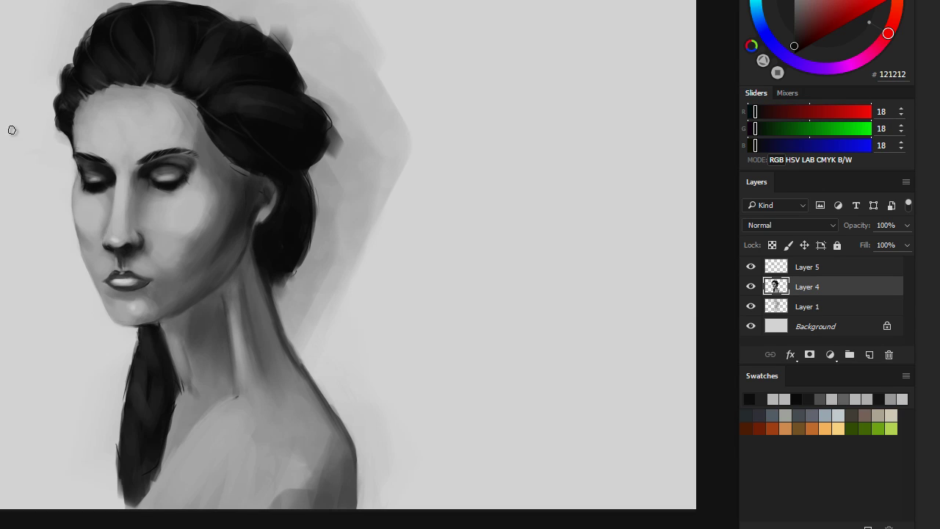
{"action": "left_click", "coordinate": [118, 81], "text": "alt"}
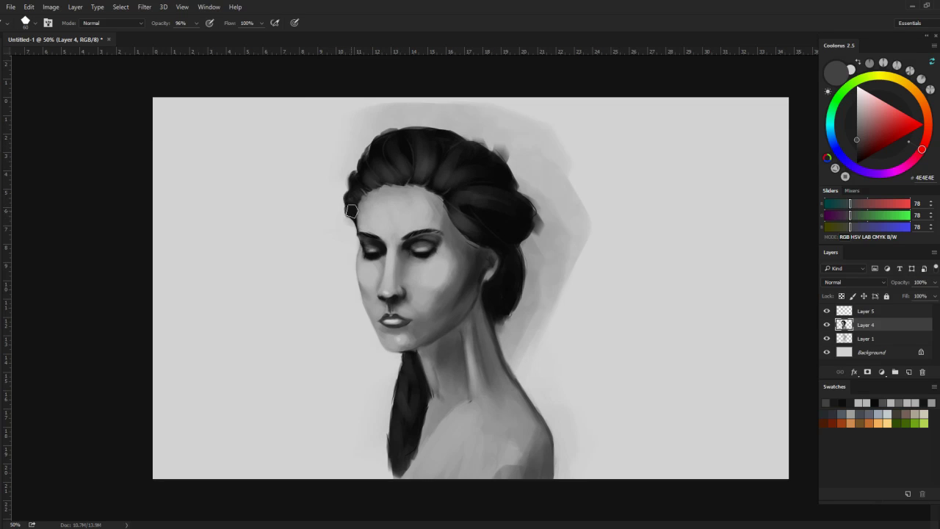
Erase thin light strands into the hair and soften the left hairline edge
{"action": "key", "text": "e"}
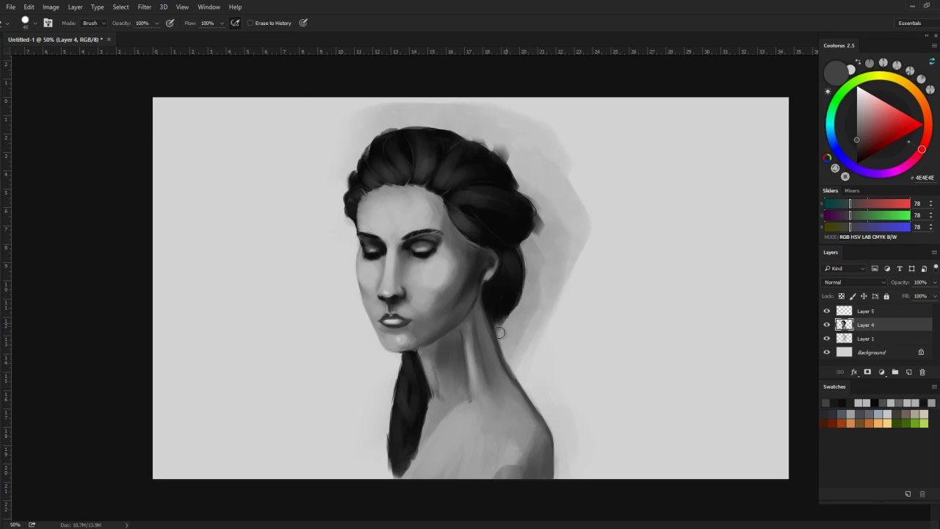
{"action": "left_click_drag", "start_coordinate": [475, 134], "coordinate": [479, 158]}
{"action": "left_click_drag", "start_coordinate": [345, 167], "coordinate": [349, 187]}
Paint near-white highlights on the nose bridge, both cheeks and the forehead
{"action": "left_click", "coordinate": [365, 283], "text": "alt"}
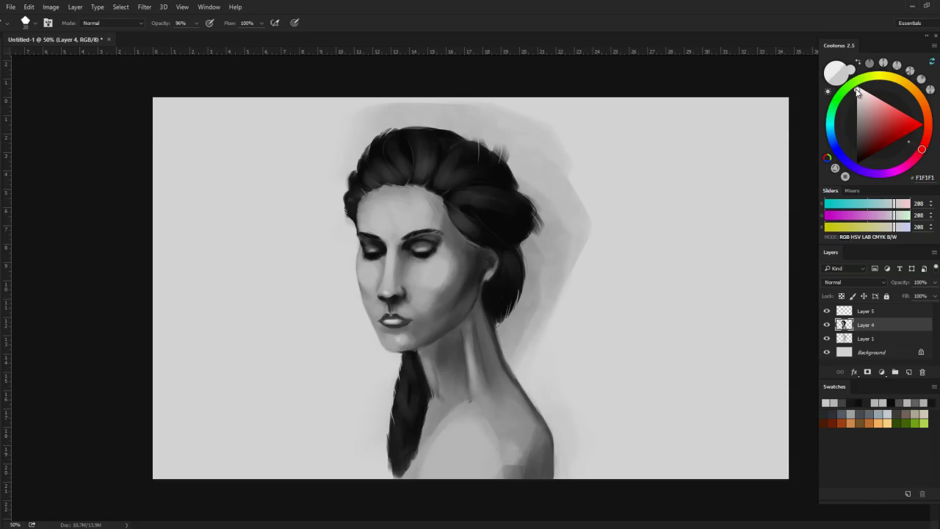
{"action": "left_click", "coordinate": [385, 292], "text": "alt"}
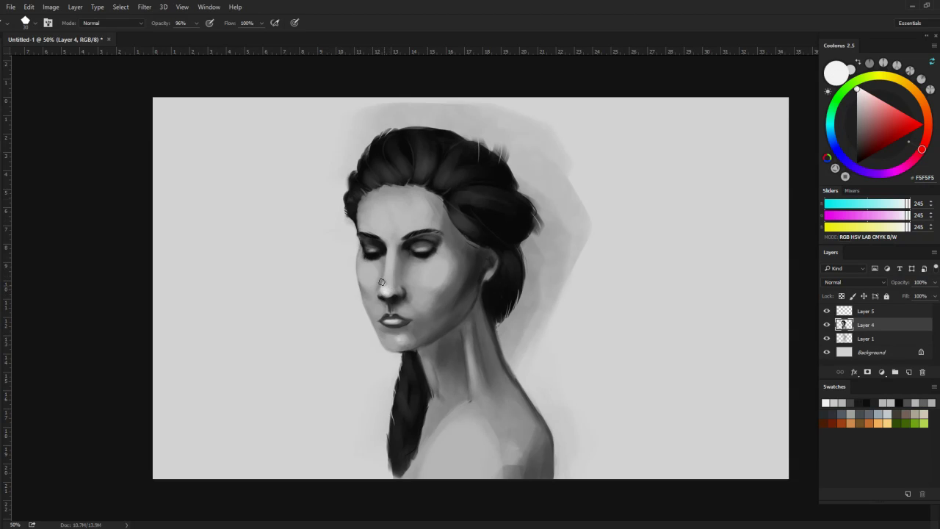
{"action": "left_click_drag", "start_coordinate": [388, 288], "coordinate": [389, 262]}
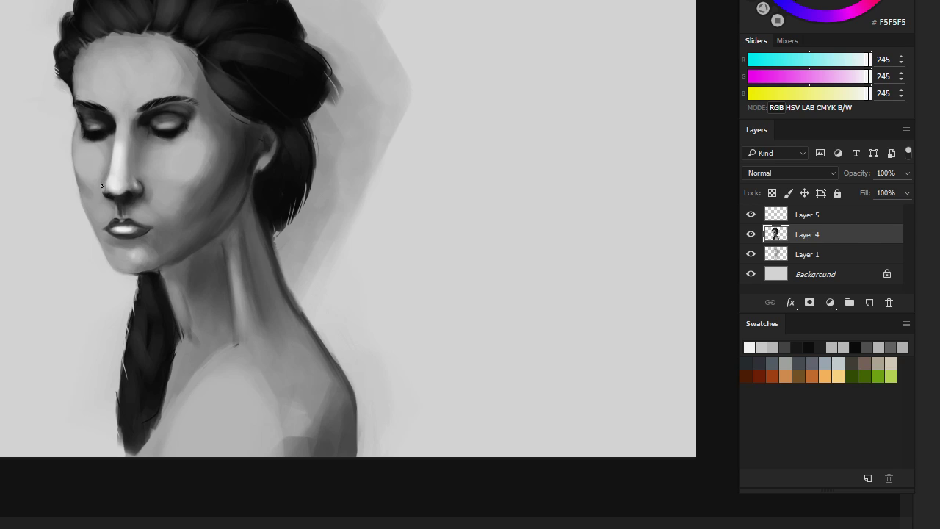
{"action": "left_click_drag", "start_coordinate": [367, 260], "coordinate": [367, 286]}
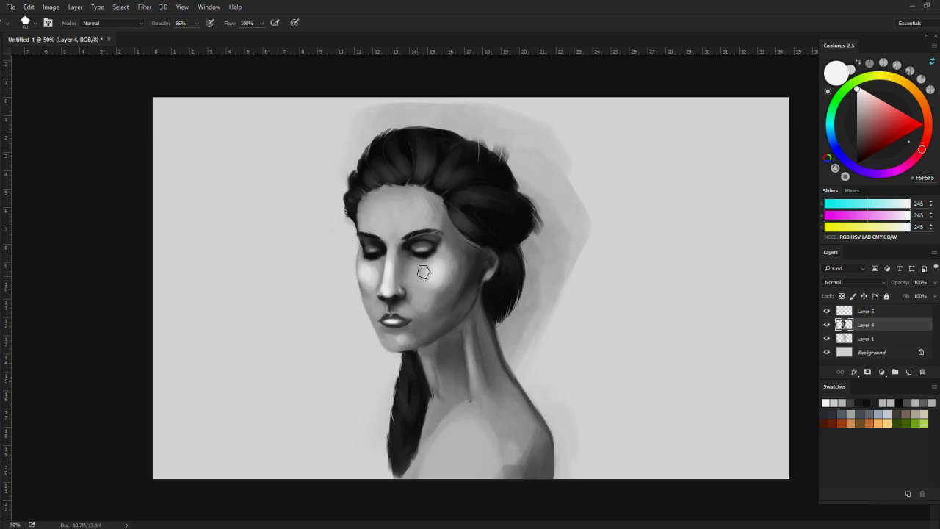
{"action": "left_click_drag", "start_coordinate": [433, 261], "coordinate": [437, 286]}
{"action": "mouse_move", "coordinate": [361, 232]}
{"action": "left_mouse_down"}
{"action": "mouse_move", "coordinate": [400, 234]}
{"action": "mouse_move", "coordinate": [390, 218]}
{"action": "mouse_move", "coordinate": [422, 213]}
{"action": "left_mouse_up"}
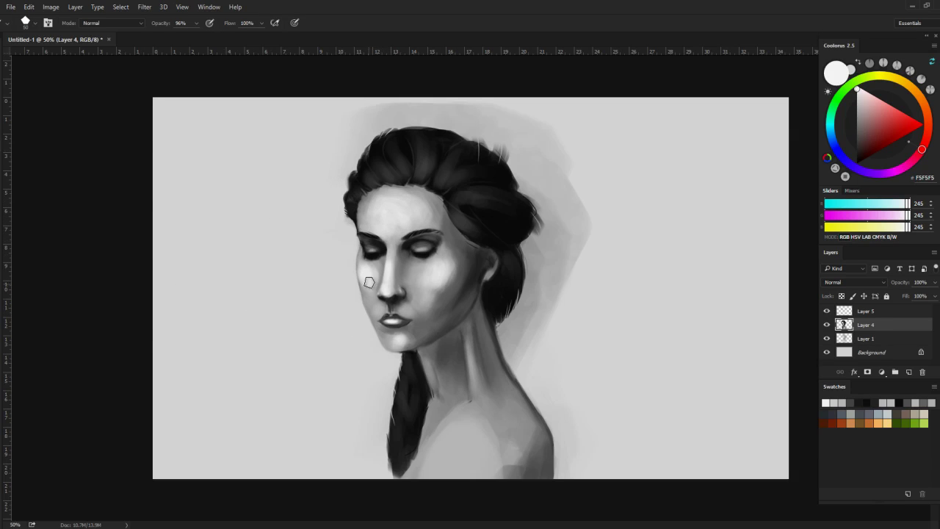
Adjust brush size, resample the cheek grey, and pick a near-black for signing
{"action": "key", "text": "bracketleft"}
{"action": "key", "text": "bracketleft"}
{"action": "key", "text": "bracketleft"}
{"action": "key", "text": "bracketright"}
{"action": "key", "text": "bracketright"}
{"action": "key", "text": "bracketright"}
{"action": "left_click", "coordinate": [416, 271], "text": "alt"}
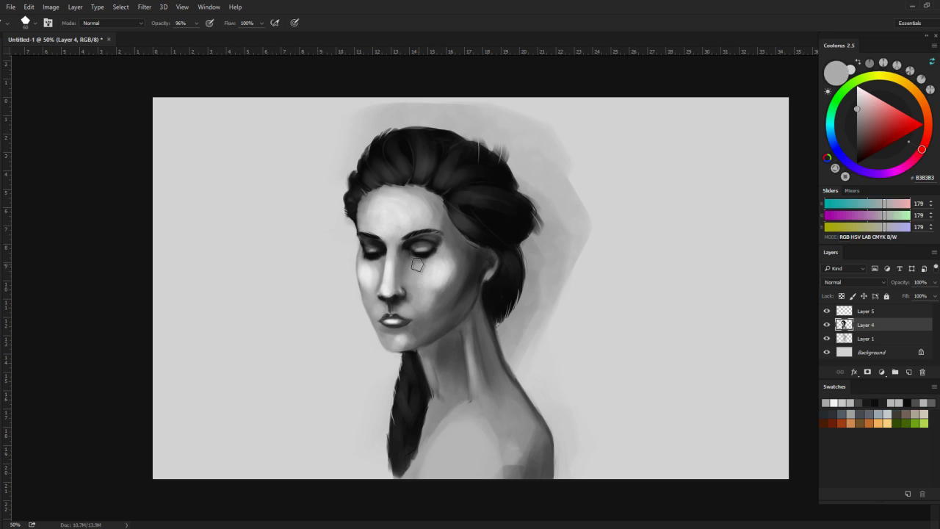
{"action": "left_click", "coordinate": [428, 299], "text": "alt"}
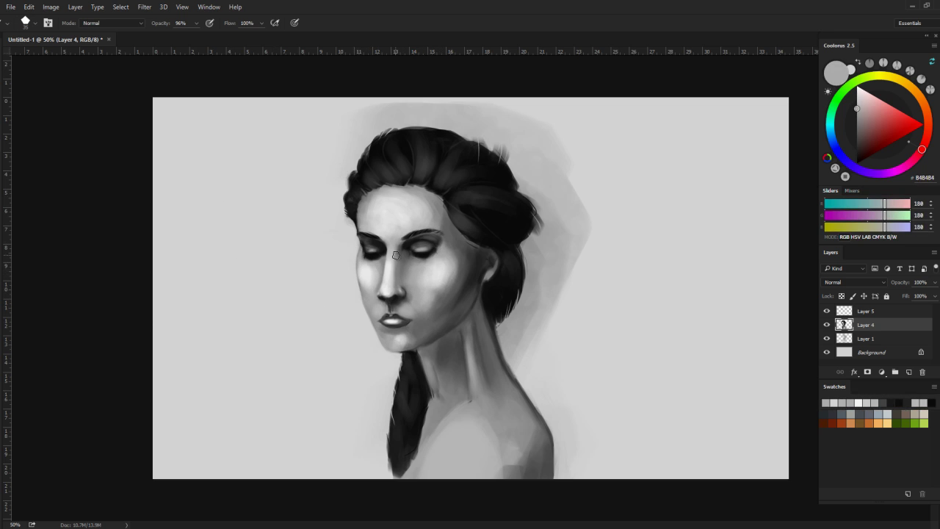
{"action": "key", "text": "x"}
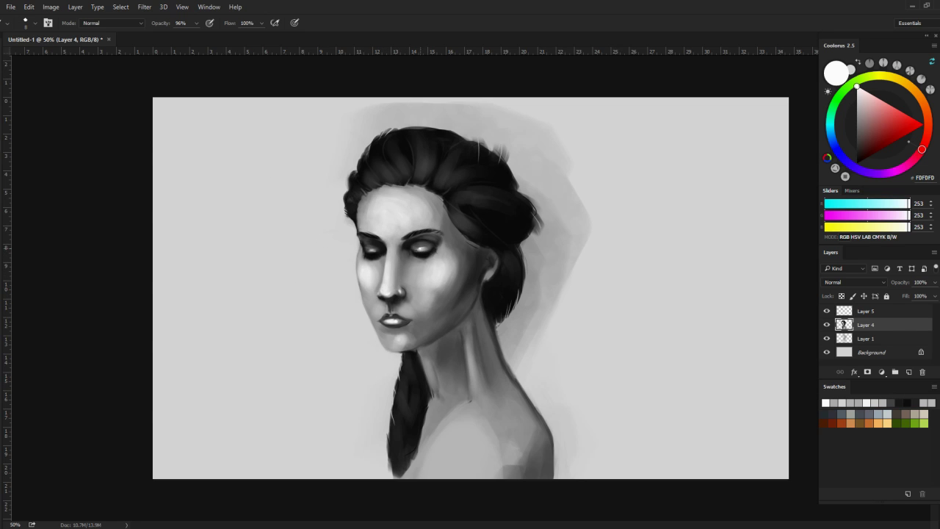
{"action": "left_click", "coordinate": [404, 340], "text": "alt"}
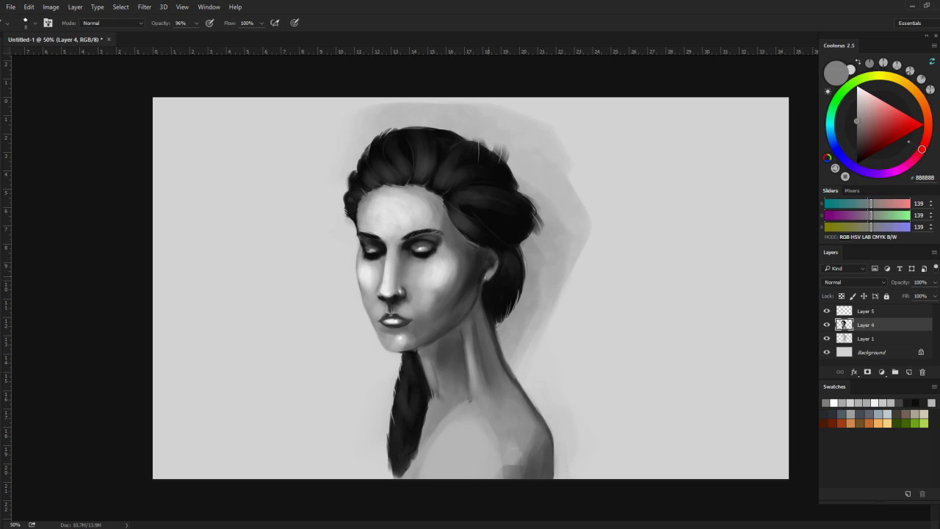
Sign left of the braid on new layers, save as PSD, and brighten the shoulder
{"action": "key", "text": "ctrl+shift+alt+n"}
{"action": "key", "text": "ctrl+shift+alt+n"}
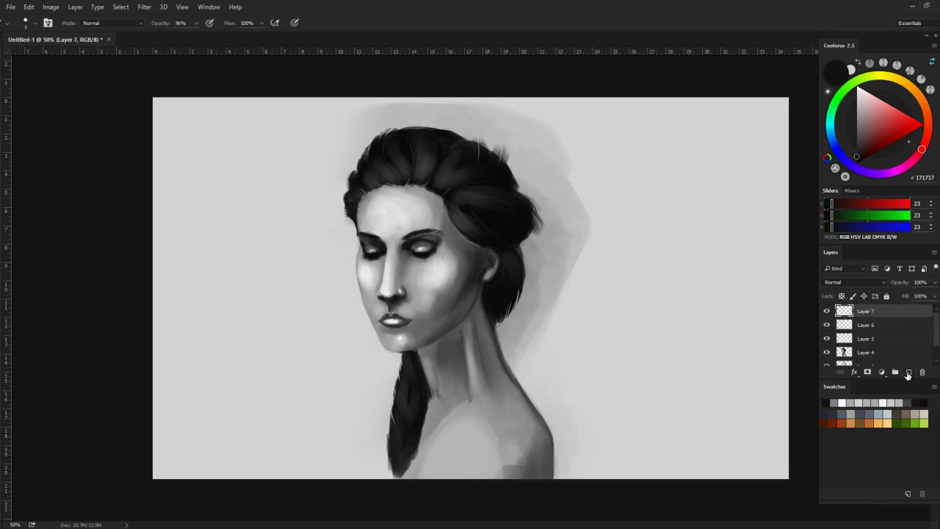
{"action": "mouse_move", "coordinate": [316, 409]}
{"action": "left_mouse_down"}
{"action": "mouse_move", "coordinate": [315, 421]}
{"action": "mouse_move", "coordinate": [364, 415]}
{"action": "left_mouse_up"}
{"action": "key", "text": "ctrl+s"}
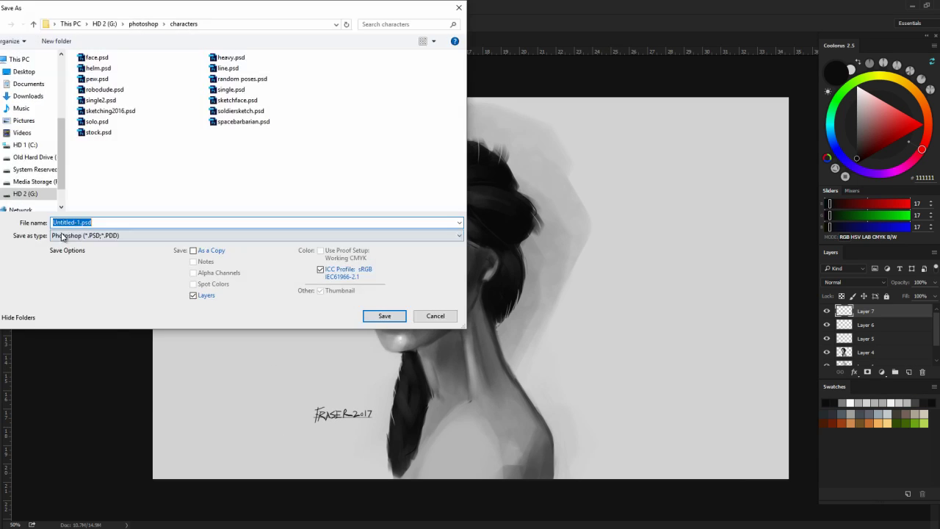
{"action": "key", "text": "Return"}
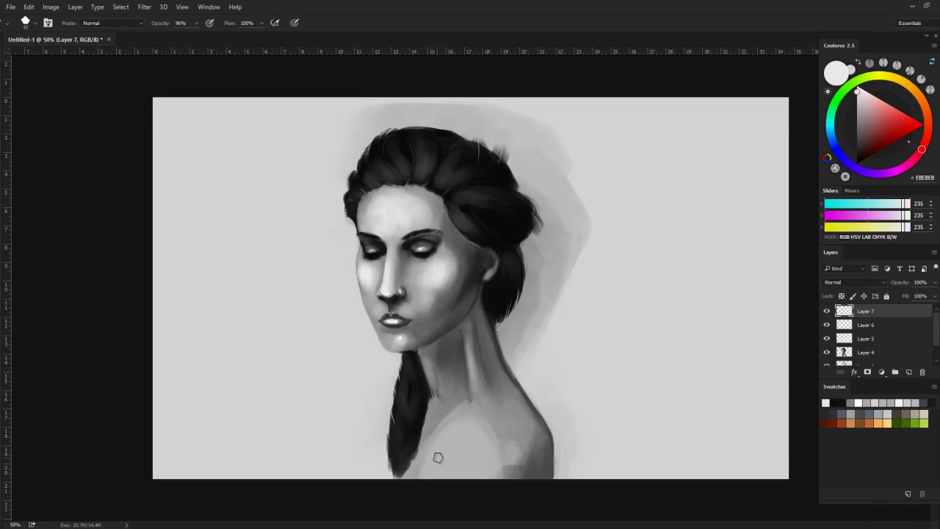
{"action": "left_click_drag", "start_coordinate": [430, 451], "coordinate": [446, 449]}
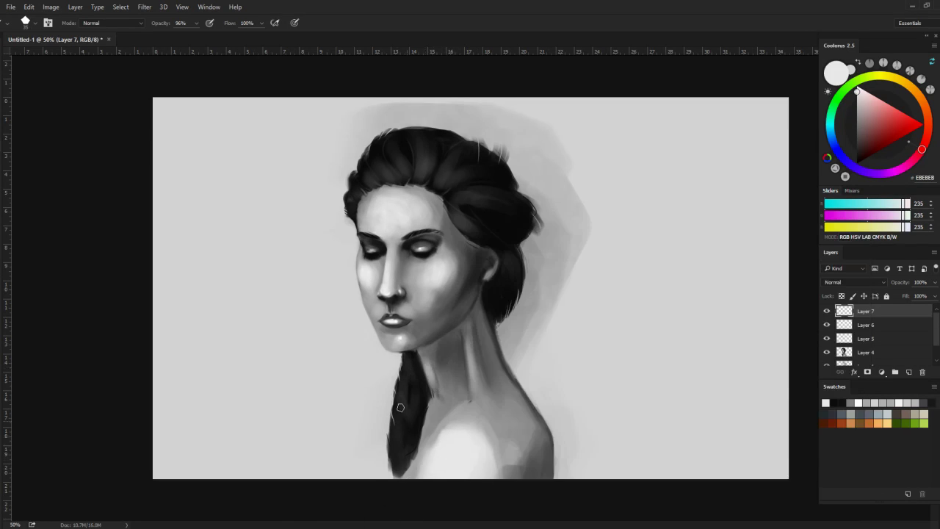